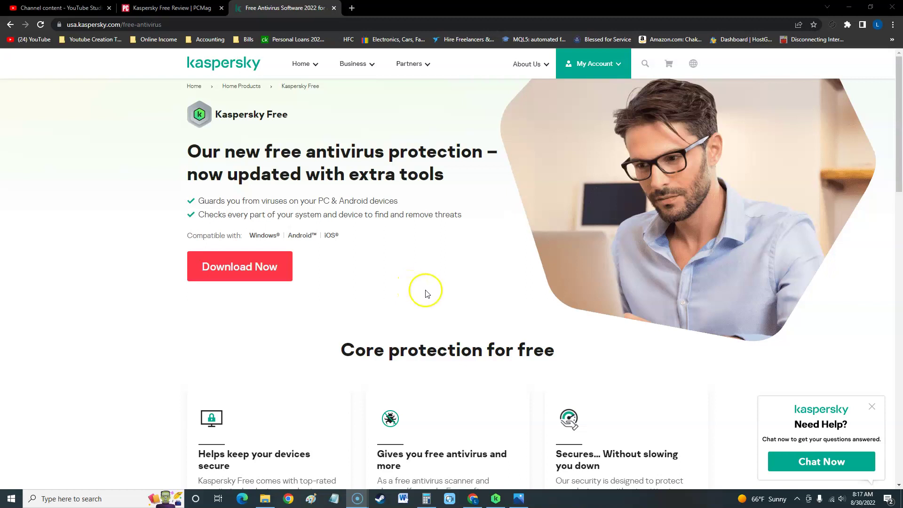
Step: Start downloading Kaspersky Free from the Kaspersky website
click(304, 65)
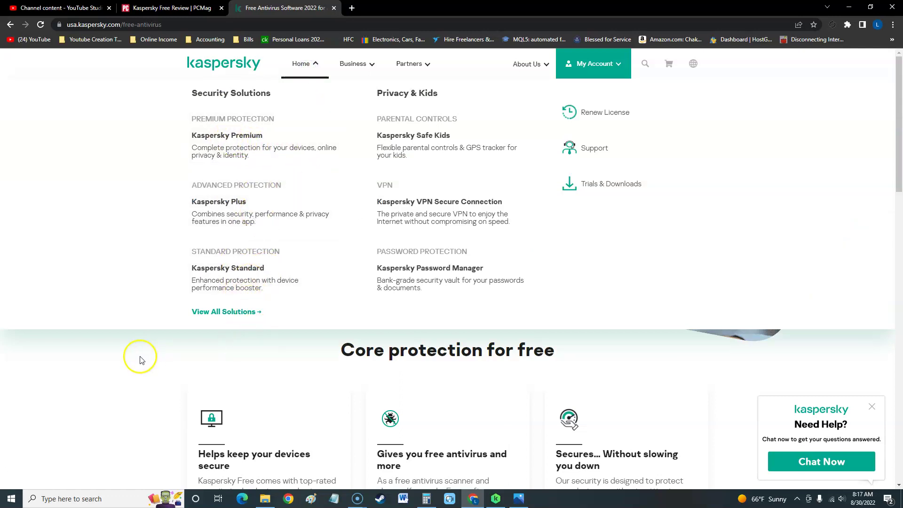
click(10, 25)
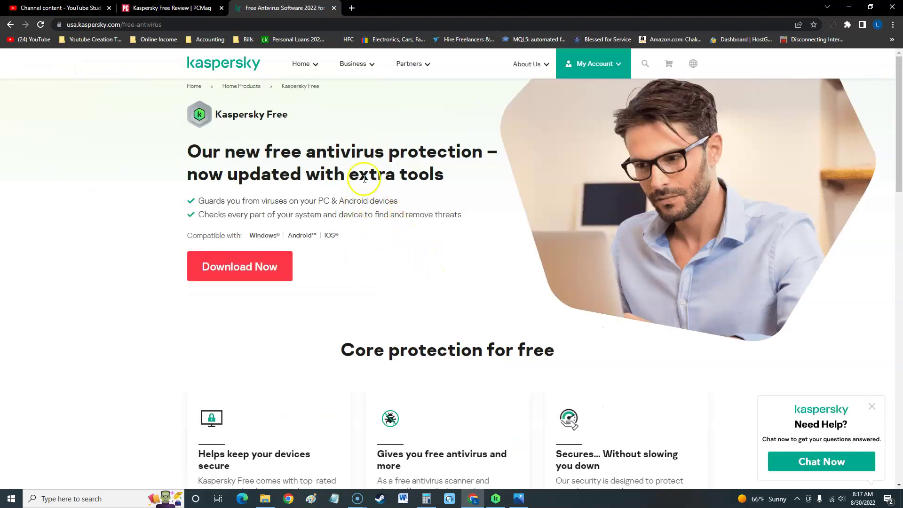
click(240, 268)
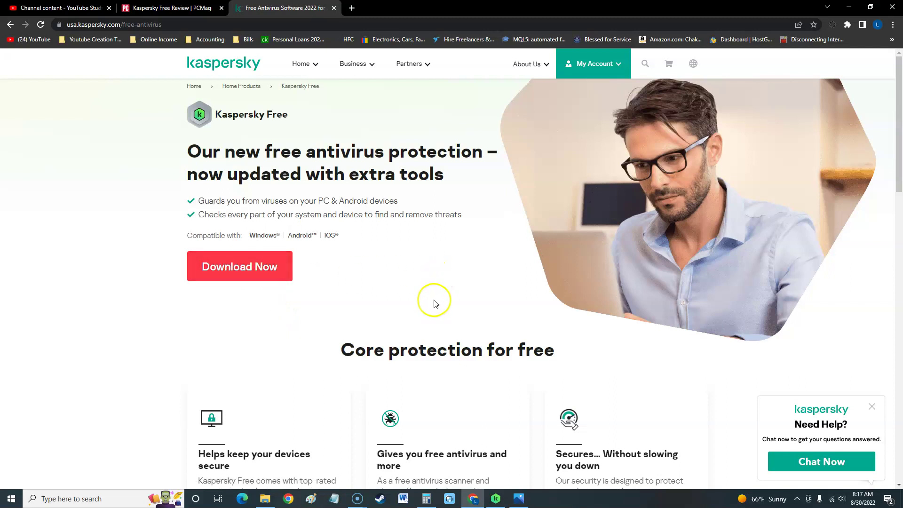
Step: Bring up the Kaspersky Free window and view details on making Chrome bulletproof
click(495, 499)
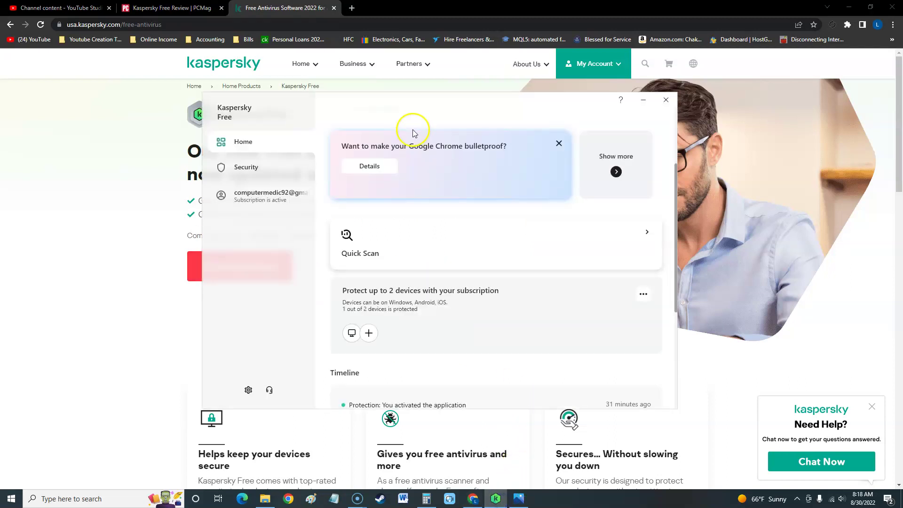
drag(406, 131, 383, 119)
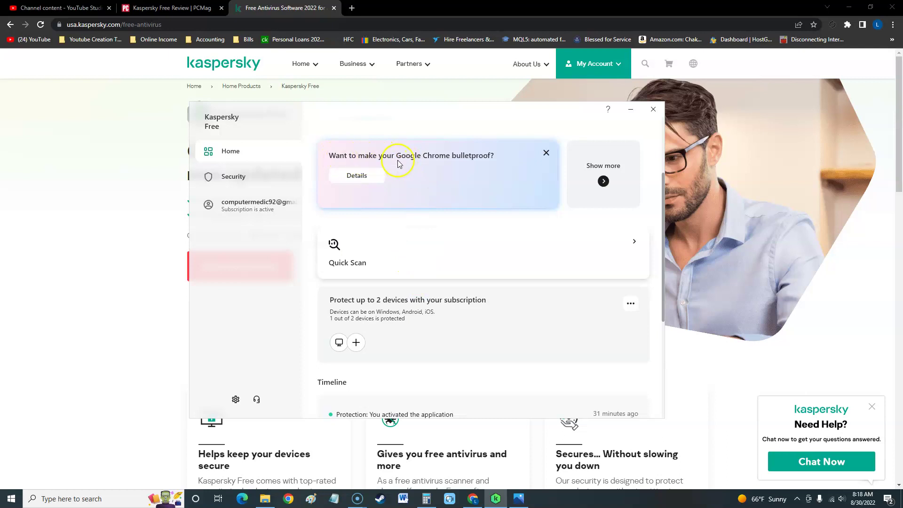
click(365, 178)
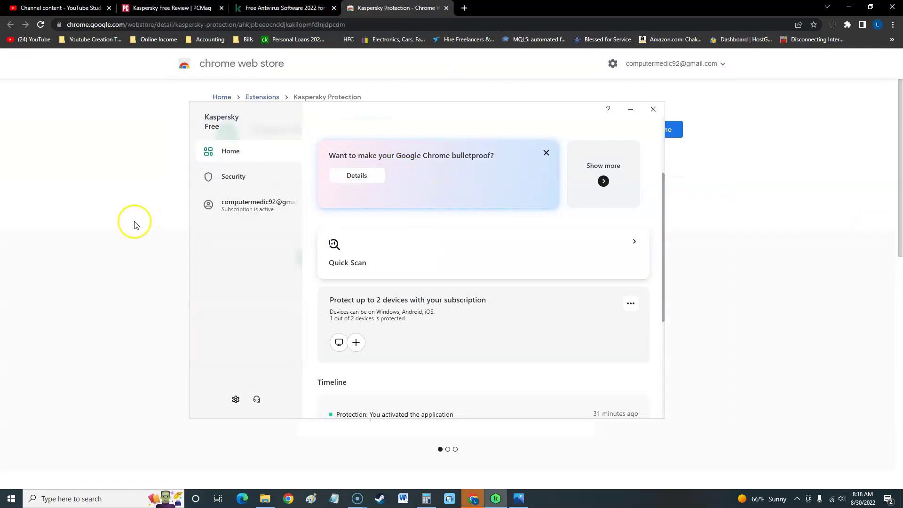
Step: Scroll through the Kaspersky Protection extension listing in the Chrome Web Store
click(111, 177)
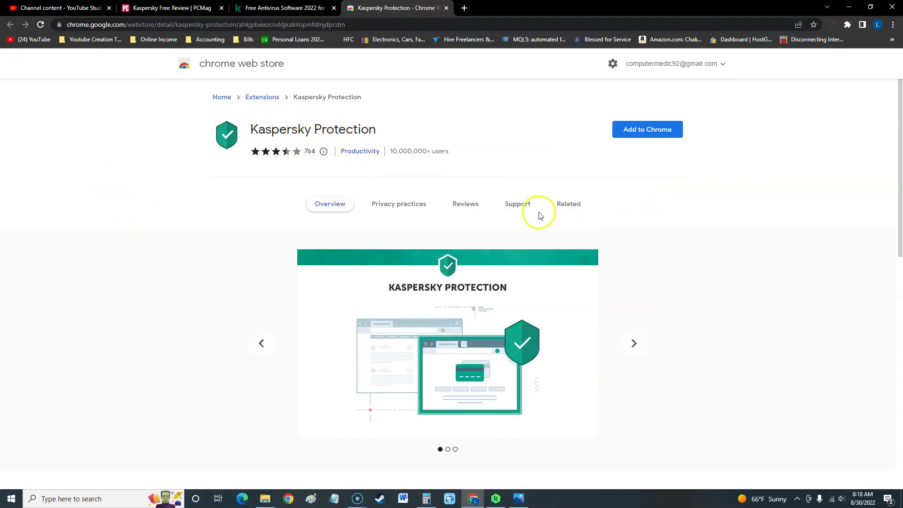
scroll(540, 214, down, 3)
scroll(542, 214, up, 5)
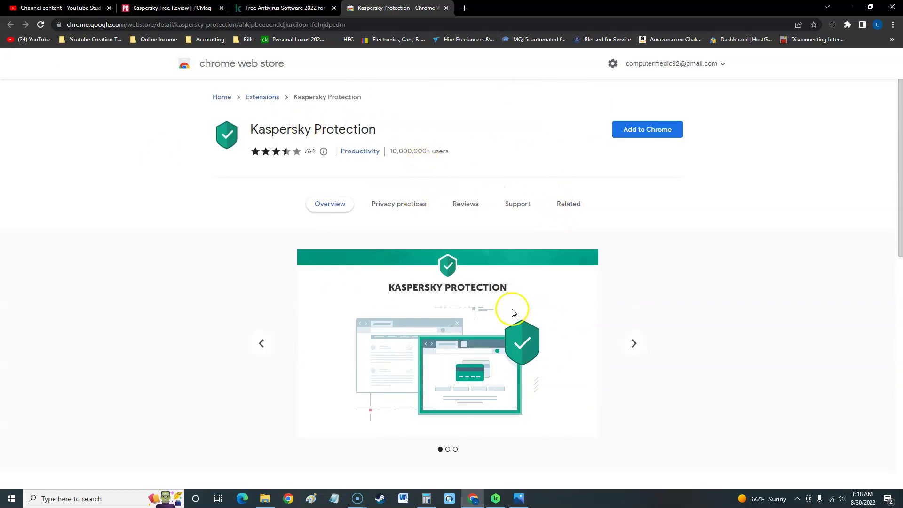
scroll(511, 306, down, 7)
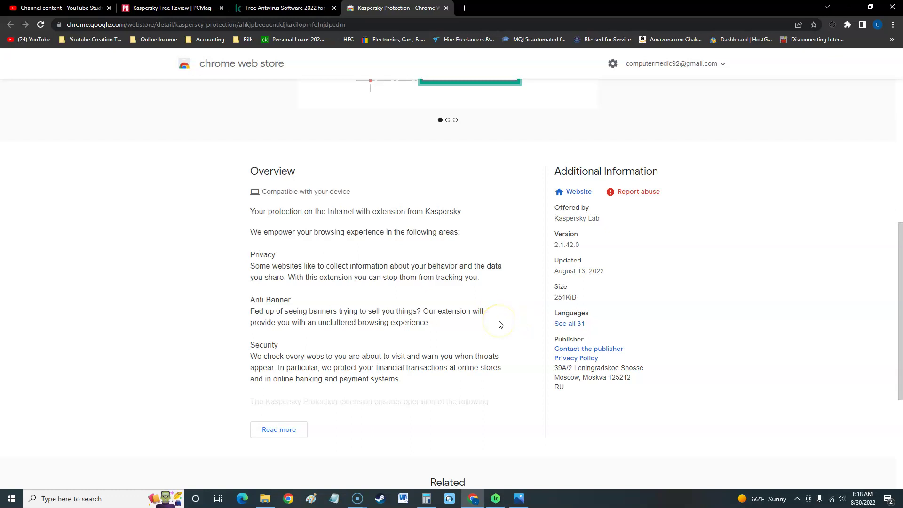
scroll(499, 324, up, 8)
Step: Check the protection status details in the Notification Center, then go back to Home
click(285, 8)
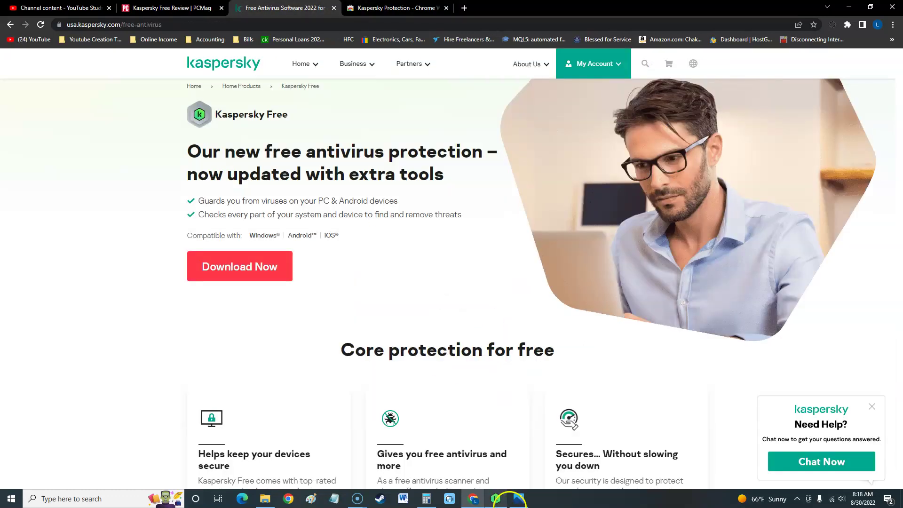
click(496, 498)
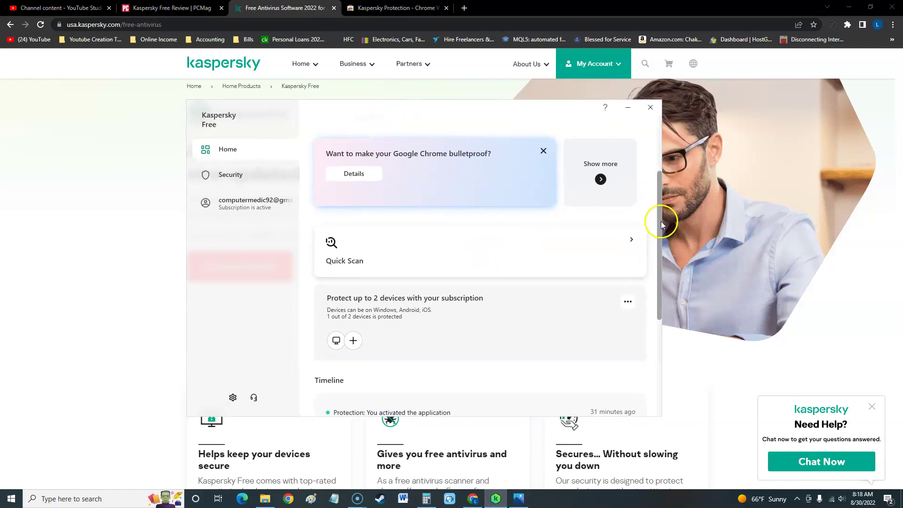
drag(661, 221, 660, 158)
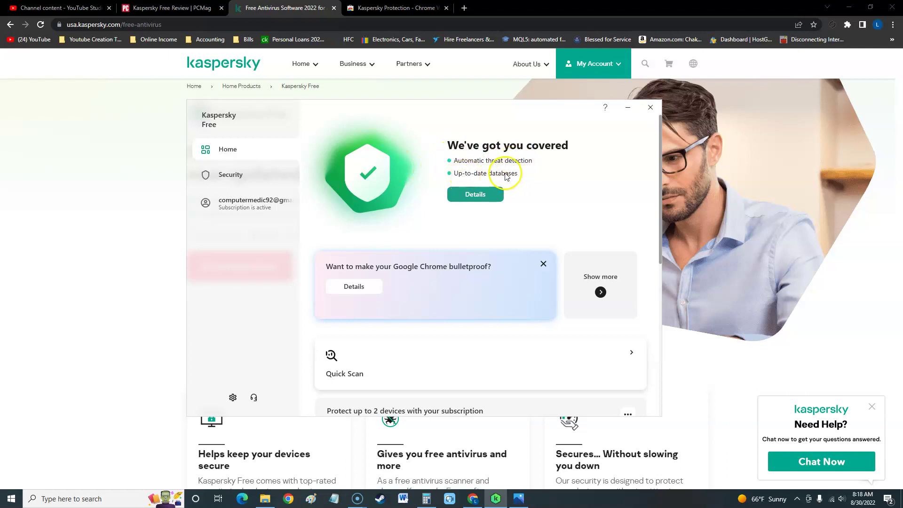
click(473, 195)
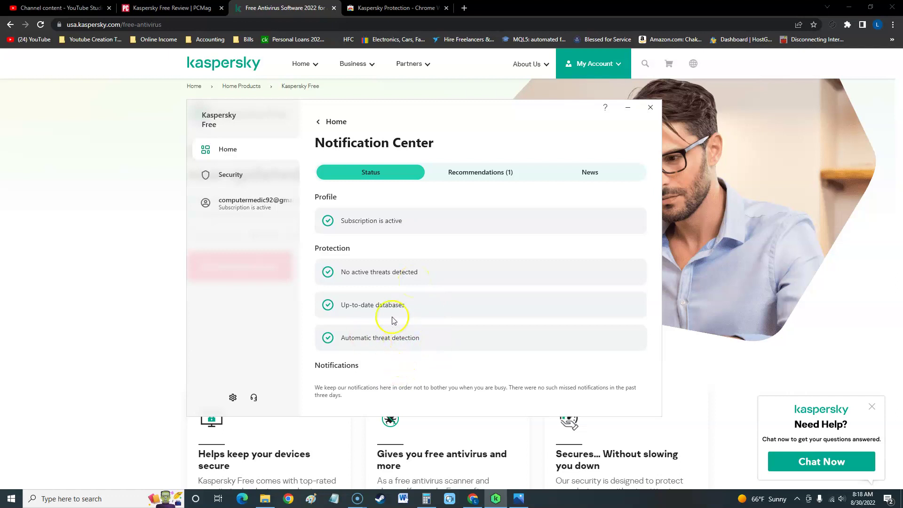
click(319, 122)
scroll(536, 288, down, 3)
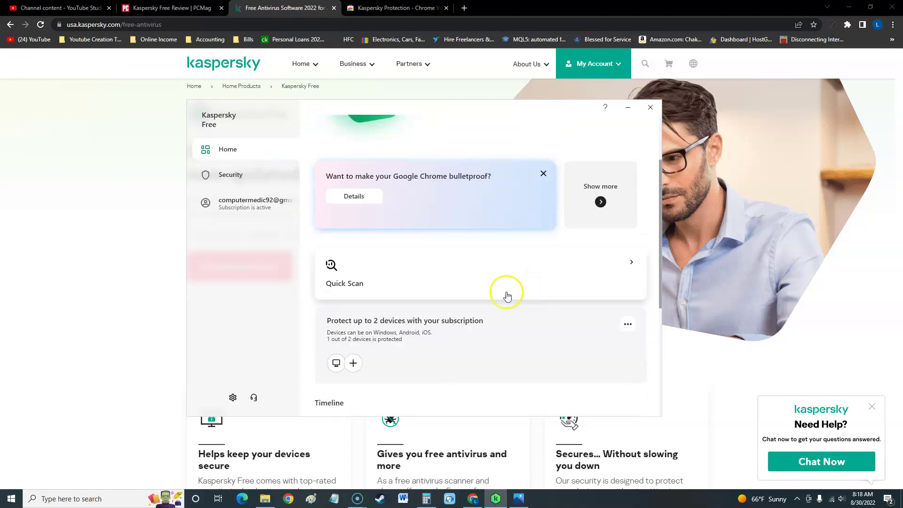
scroll(489, 327, down, 2)
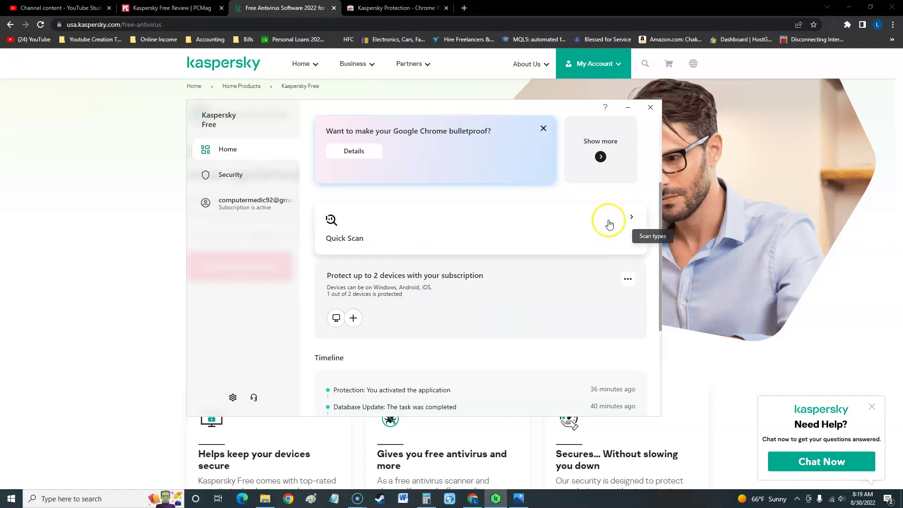
Step: Run a Full Scan, keeping the computer turned on after the scan finishes
click(632, 219)
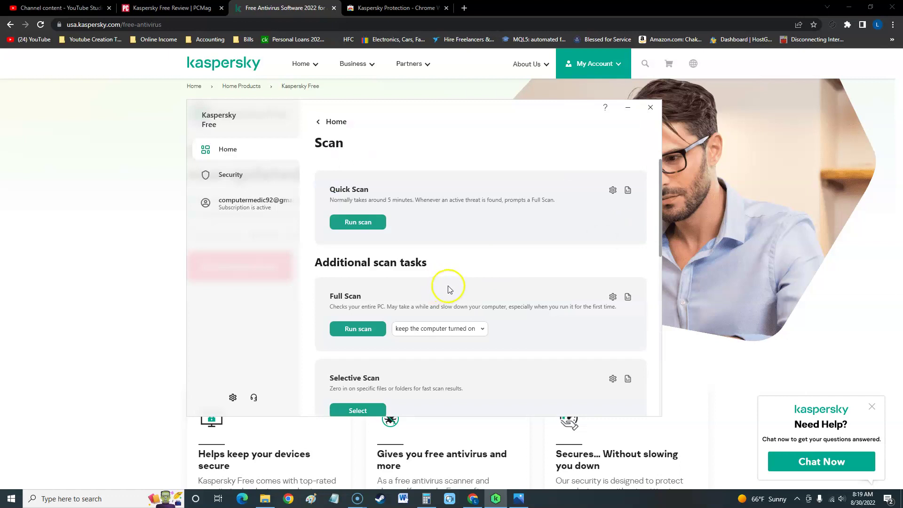
scroll(447, 284, down, 1)
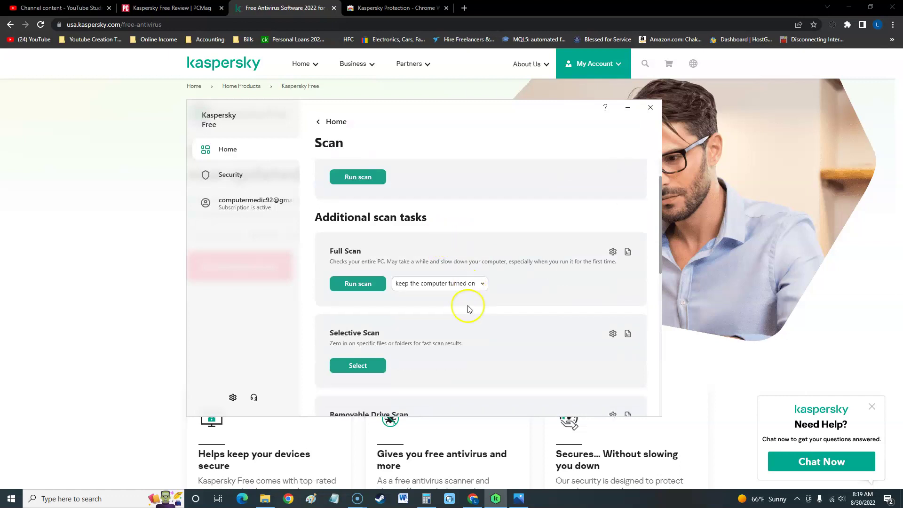
click(368, 284)
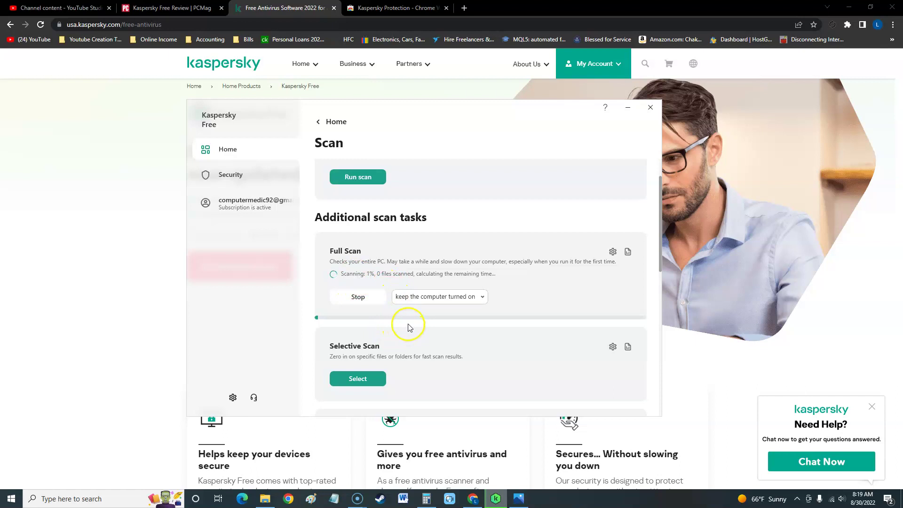
click(439, 296)
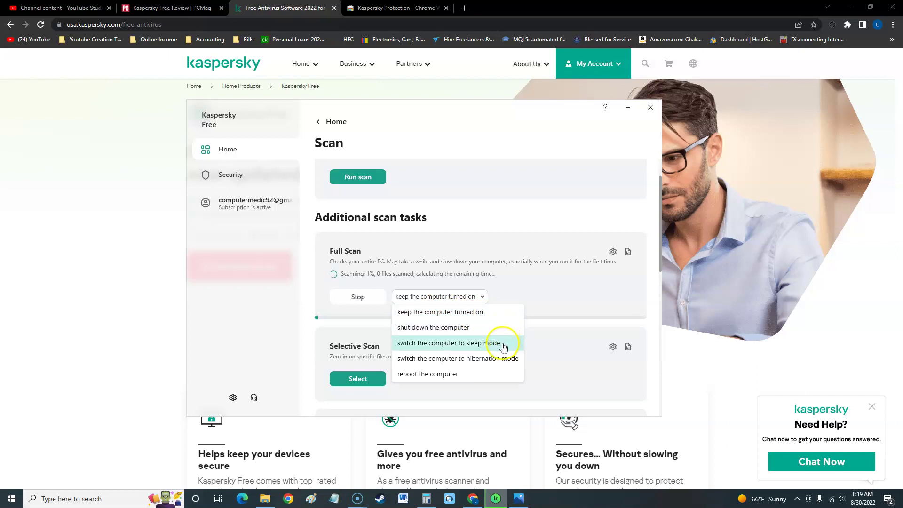
click(495, 194)
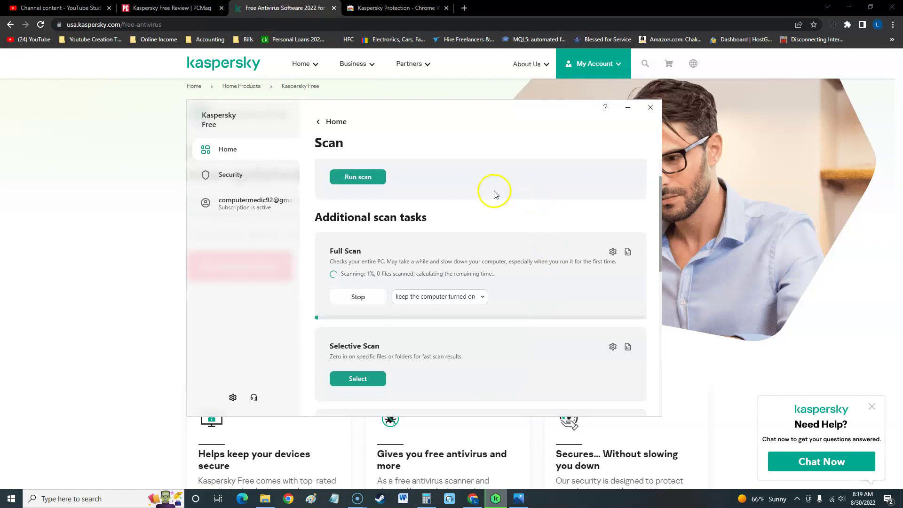
Step: Give the Full Scan an Extreme security level and Notify as the threat-detection action
click(612, 252)
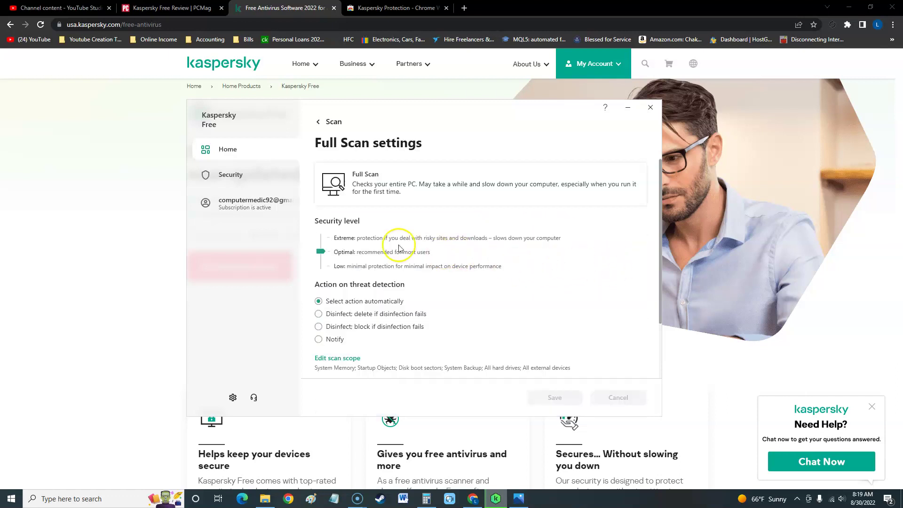
click(323, 238)
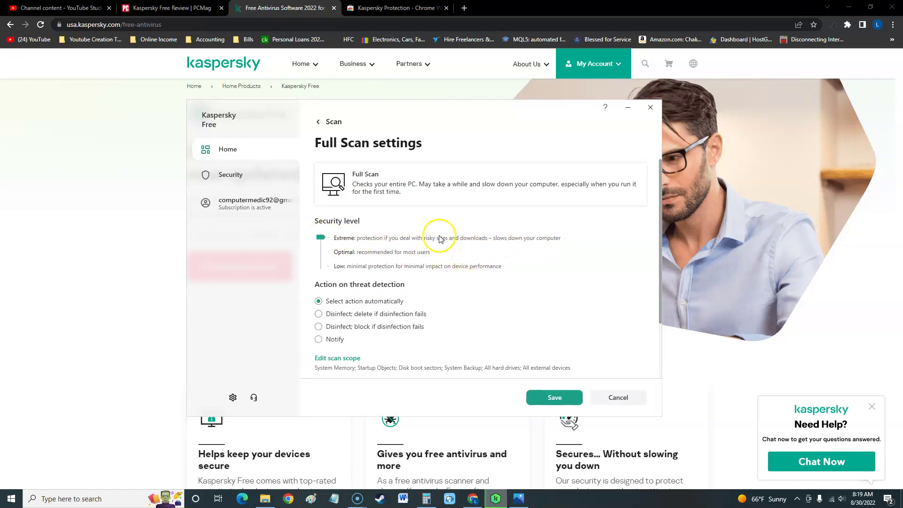
scroll(498, 294, down, 1)
scroll(498, 293, down, 1)
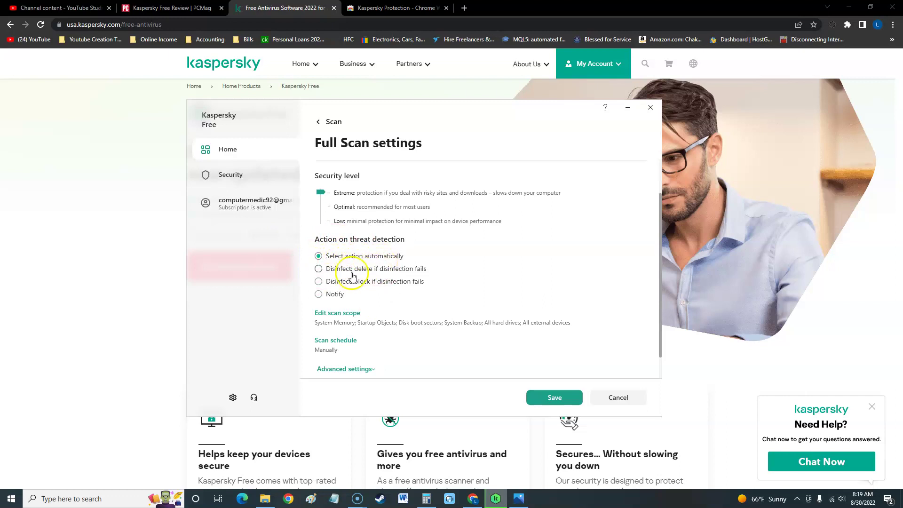
click(348, 269)
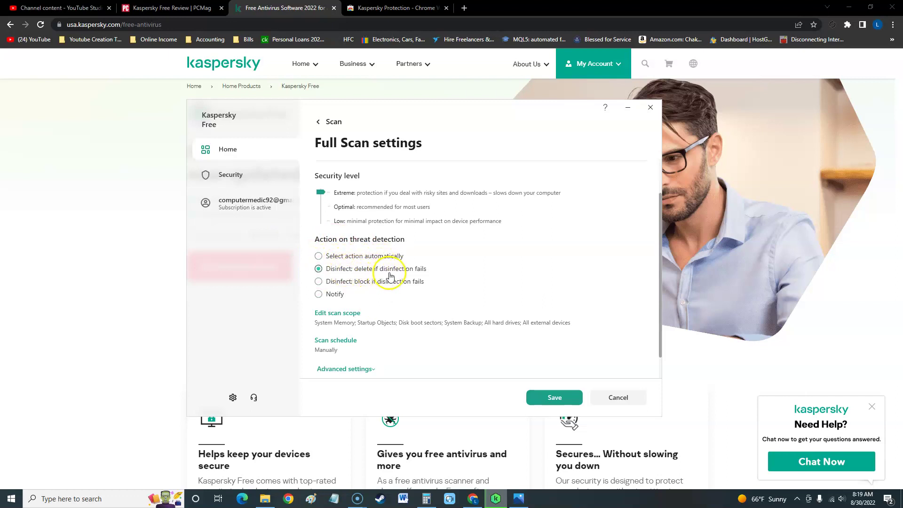
click(335, 295)
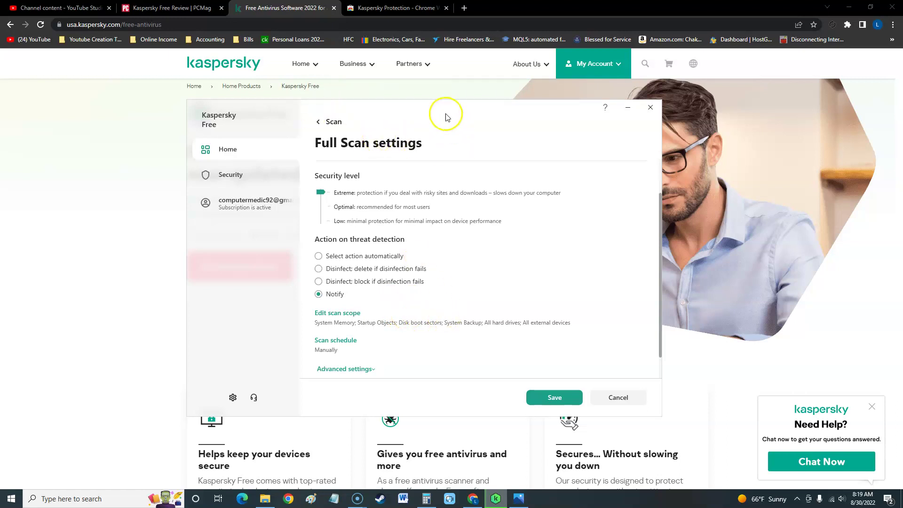
drag(443, 113, 451, 118)
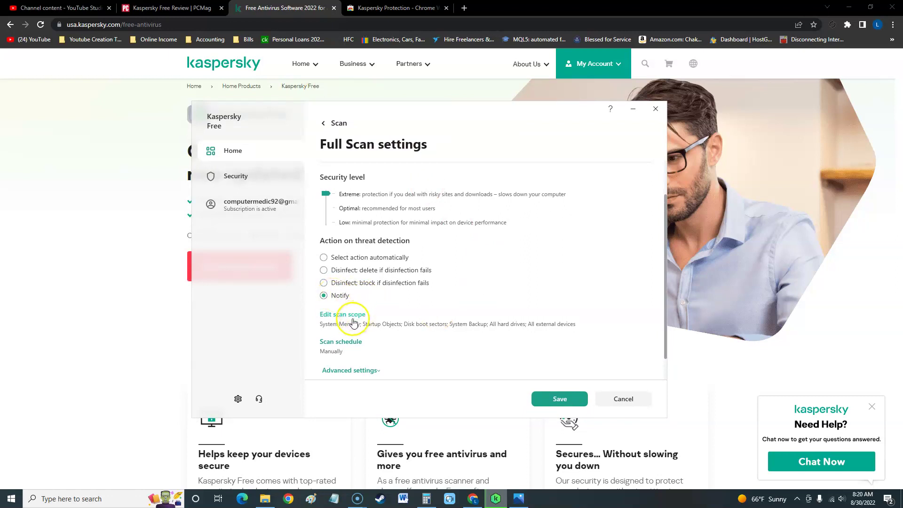
Step: Schedule the Full Scan at a specified time: 8/30/2022, 12:00 AM
click(337, 344)
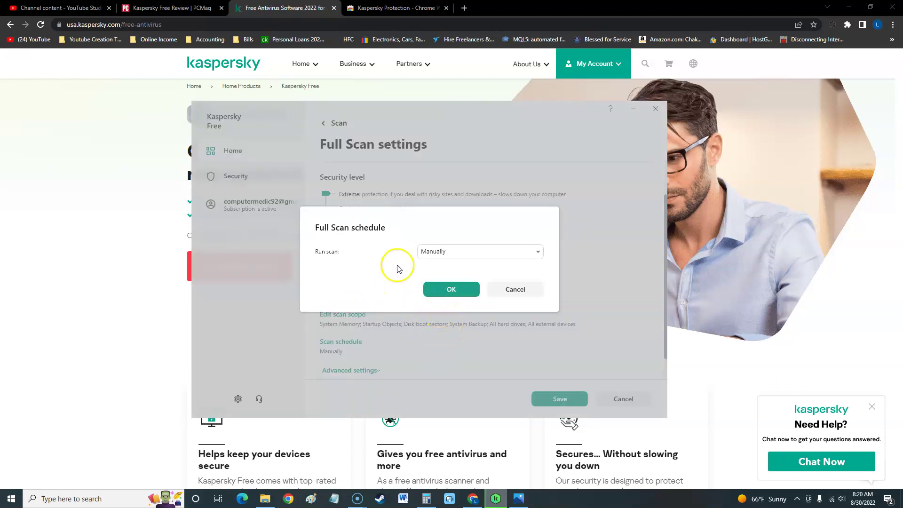
click(450, 255)
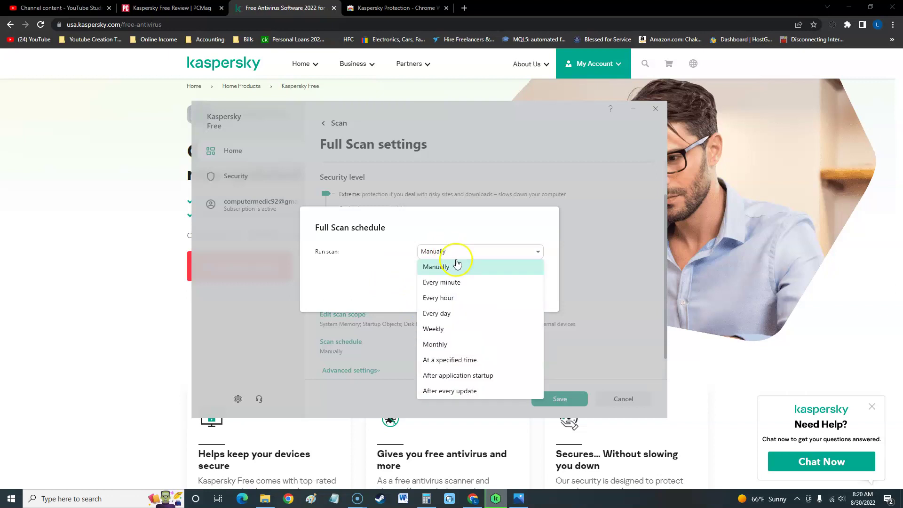
click(454, 361)
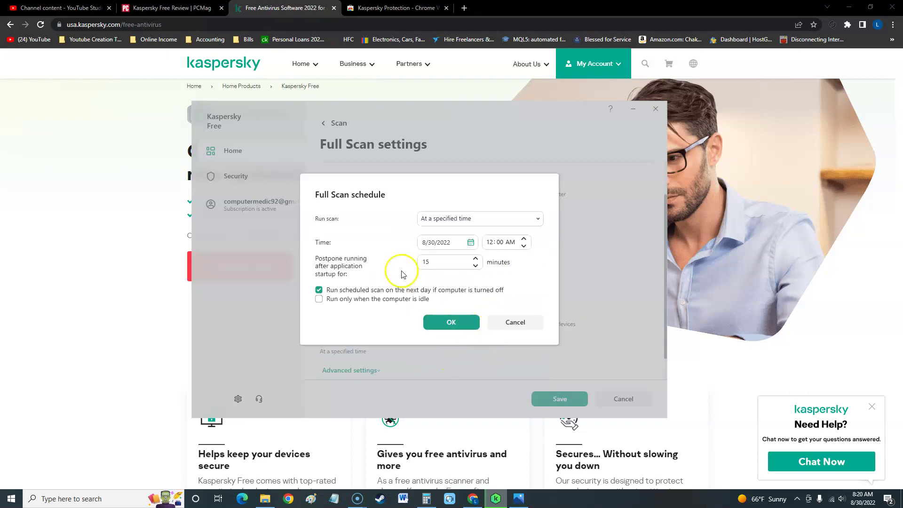
click(460, 220)
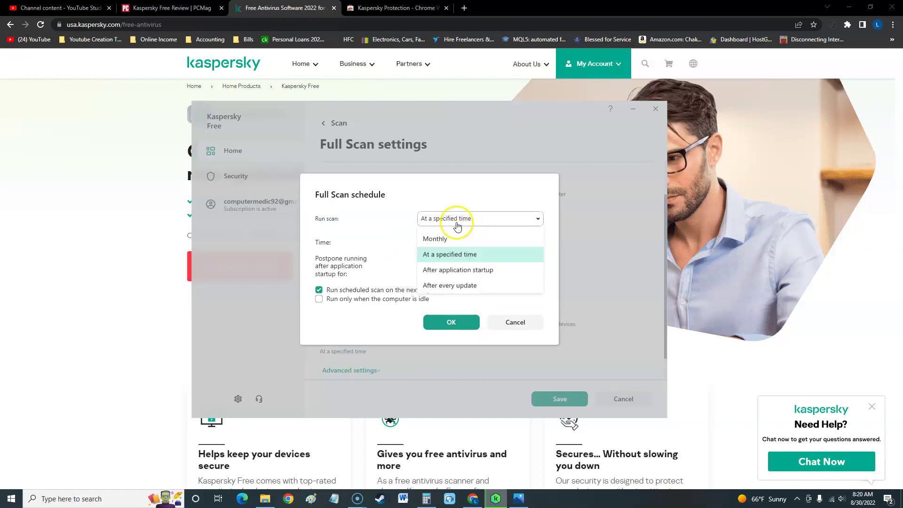
click(445, 324)
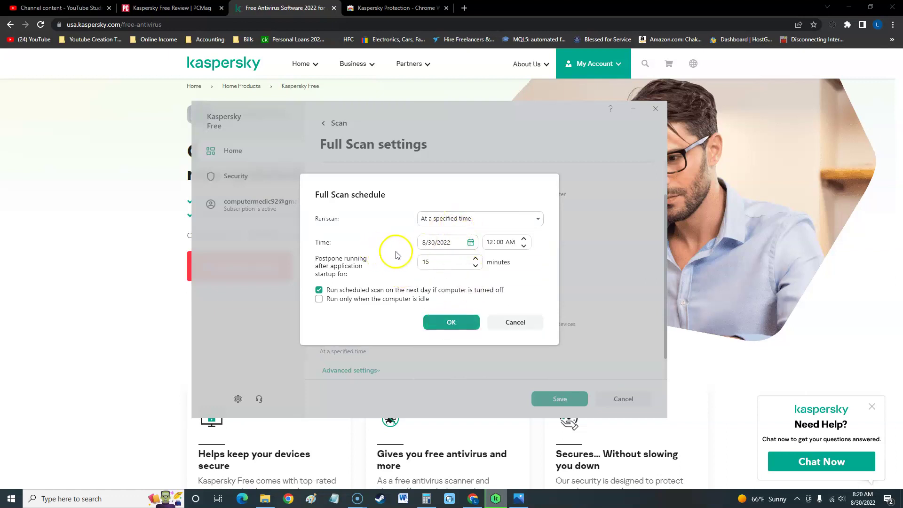
click(471, 243)
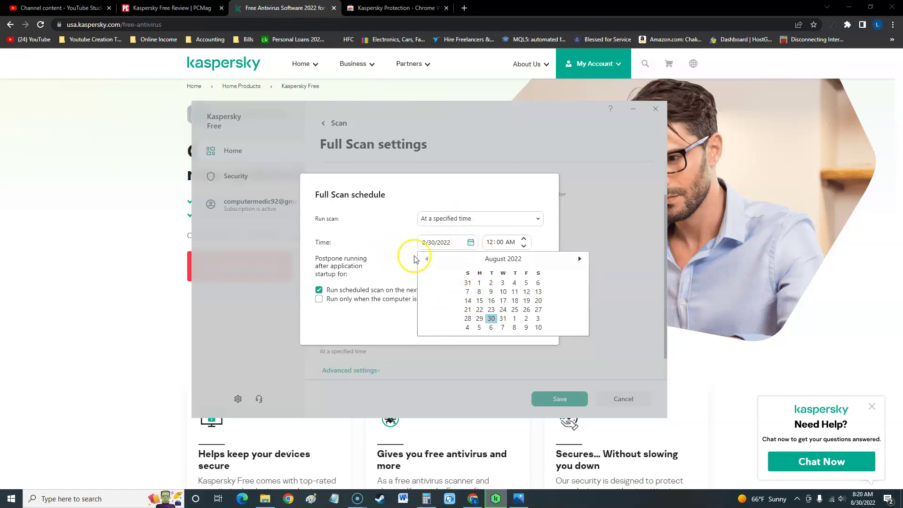
click(389, 246)
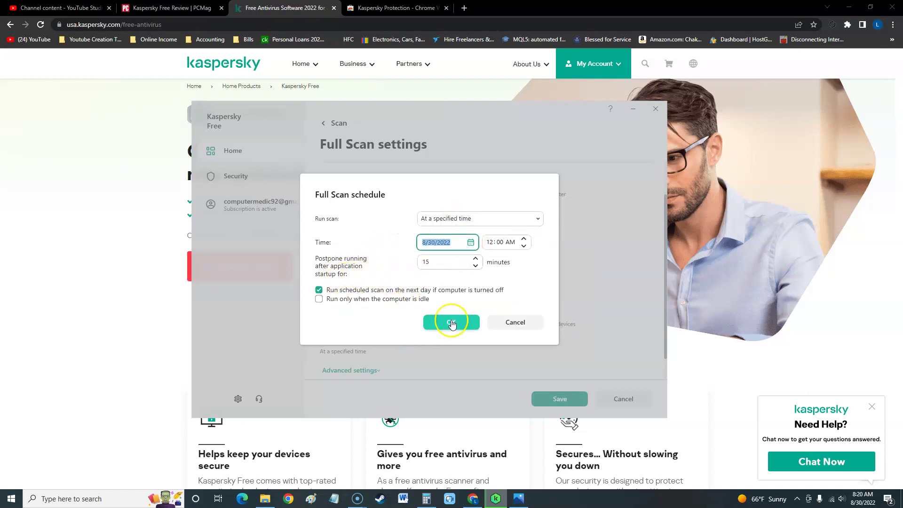
click(505, 328)
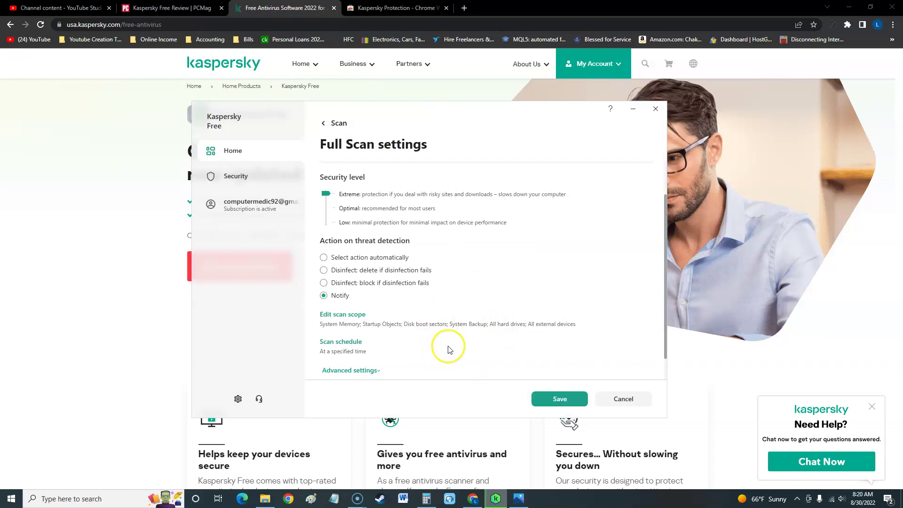
Step: Browse the Full Scan's file type, compound file and scan method settings, then head back to Scan
click(353, 376)
scroll(449, 334, down, 4)
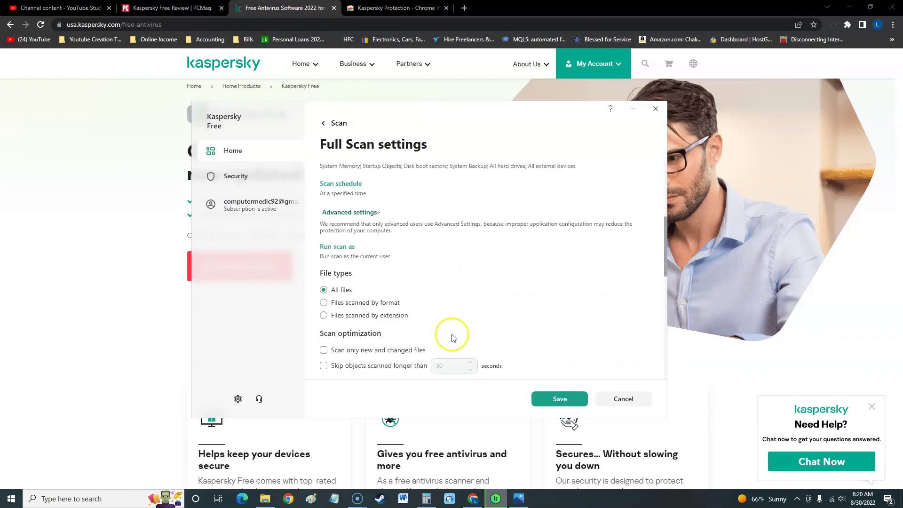
scroll(453, 335, down, 1)
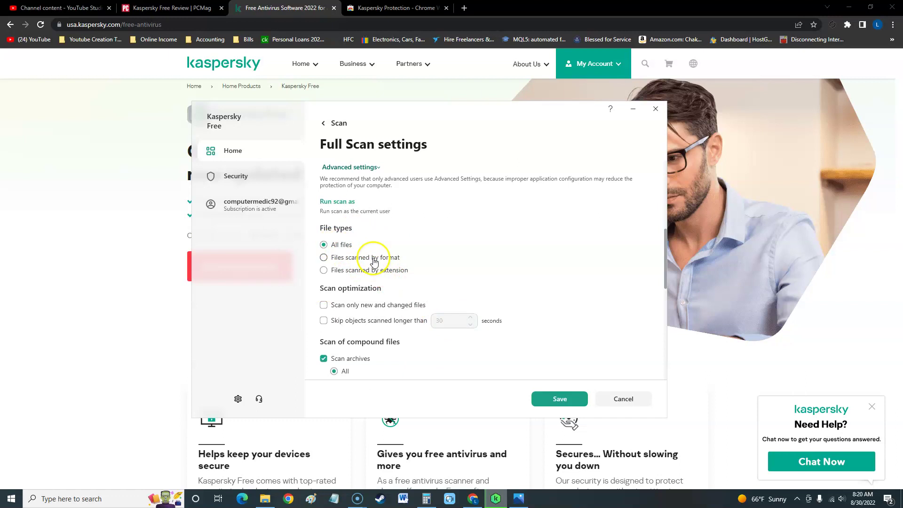
scroll(465, 334, down, 2)
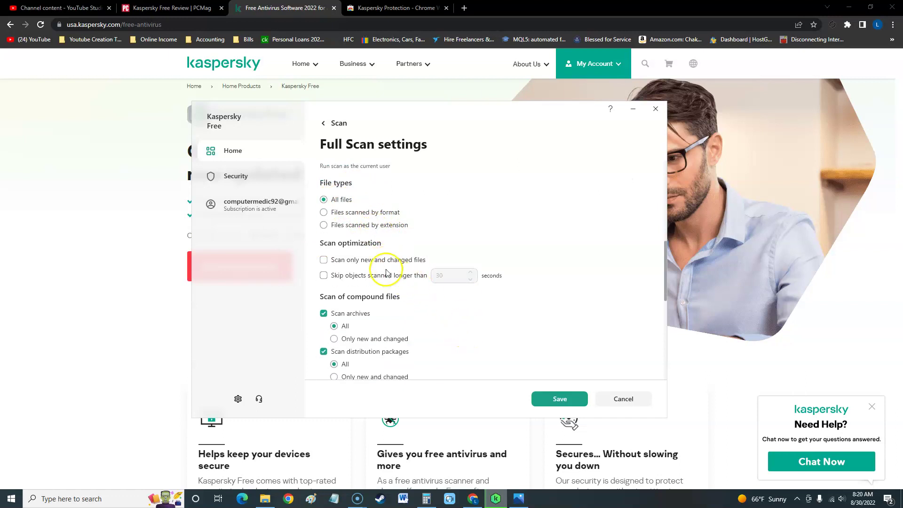
scroll(504, 334, down, 3)
scroll(425, 298, down, 3)
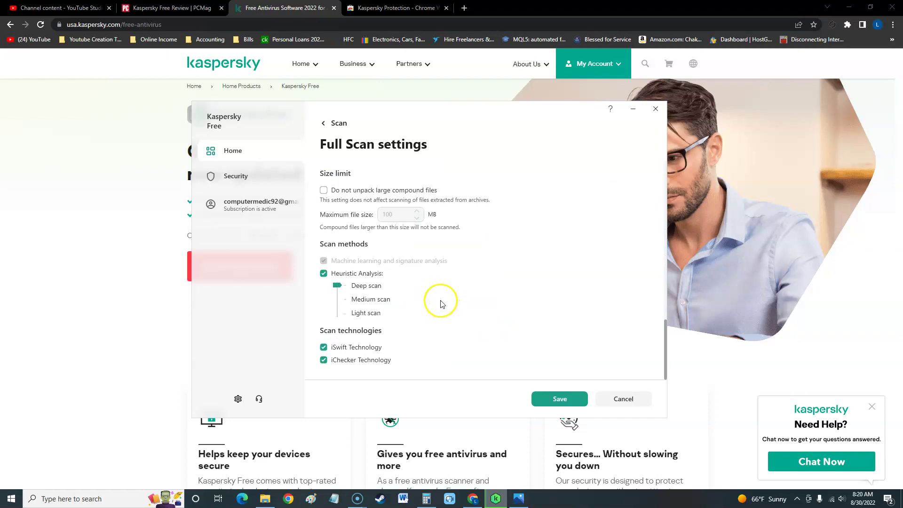
scroll(449, 308, up, 10)
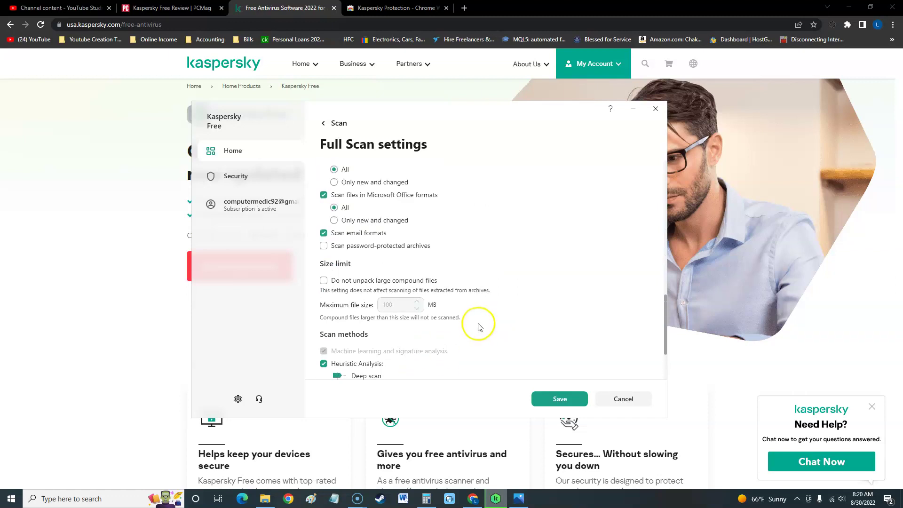
scroll(456, 299, up, 2)
click(336, 123)
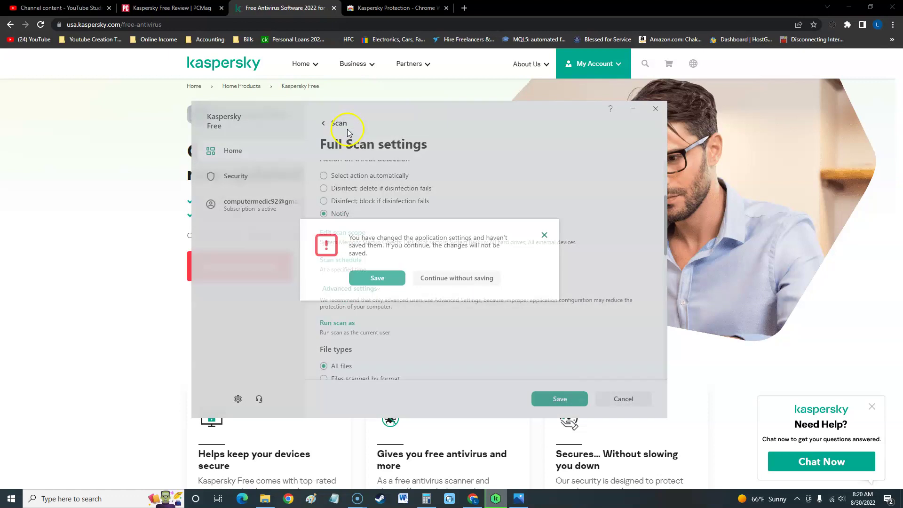
Step: Discard the Full Scan setting changes and start the Application Vulnerability Scan
click(442, 277)
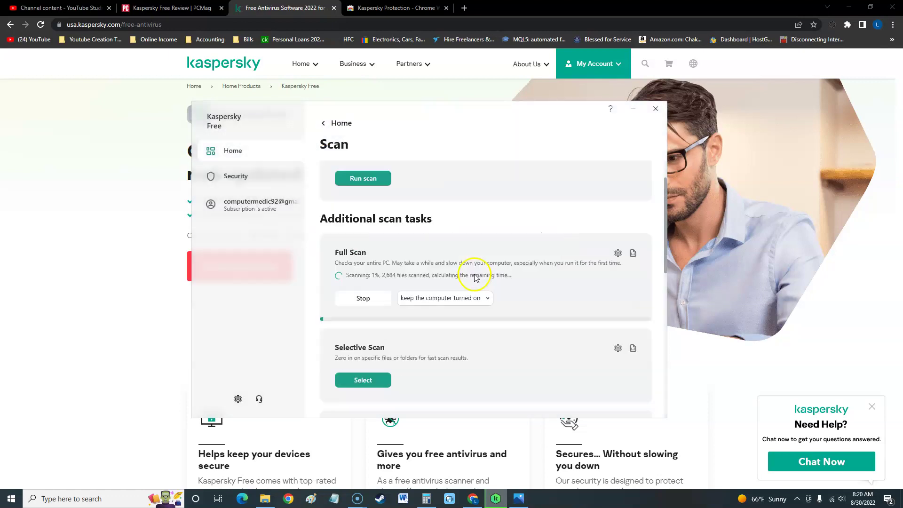
scroll(508, 289, down, 2)
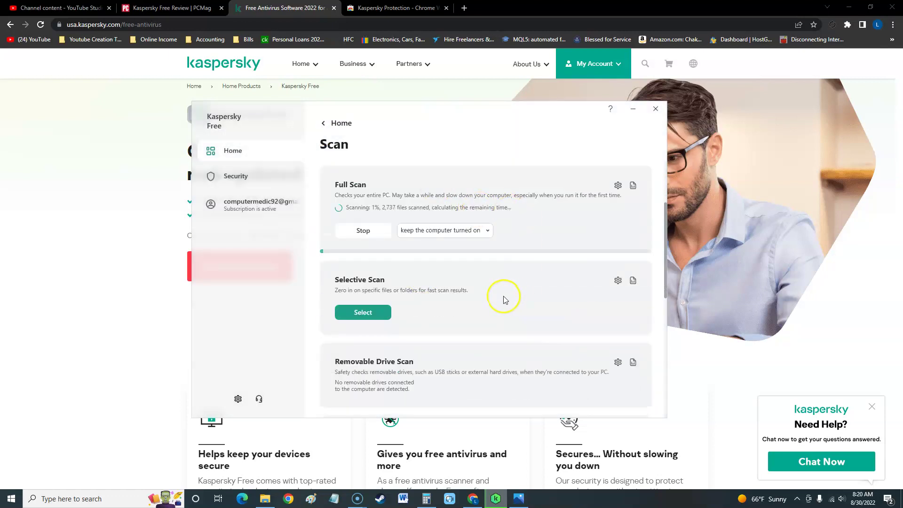
scroll(394, 314, down, 1)
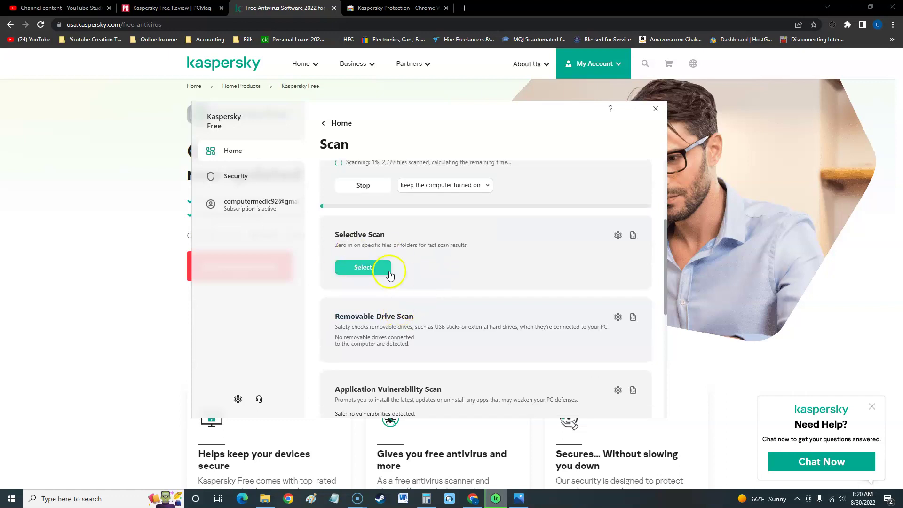
scroll(388, 275, down, 2)
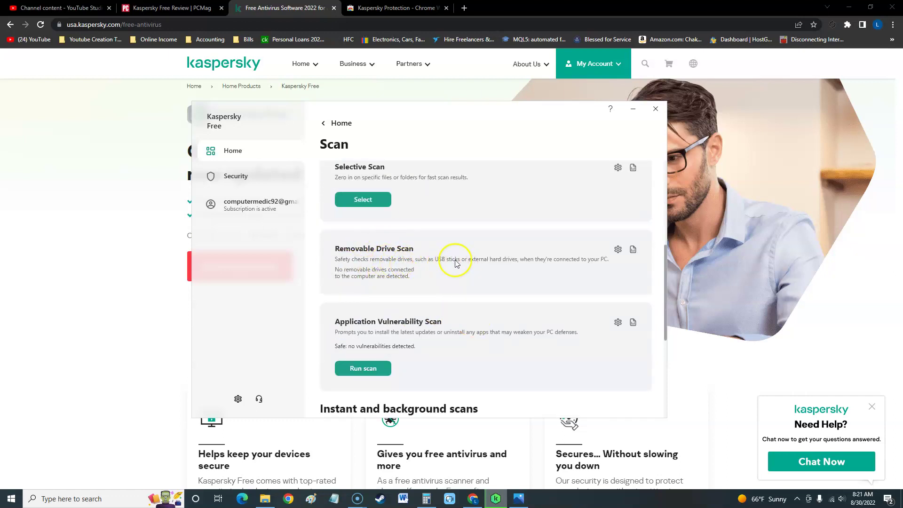
scroll(455, 263, down, 1)
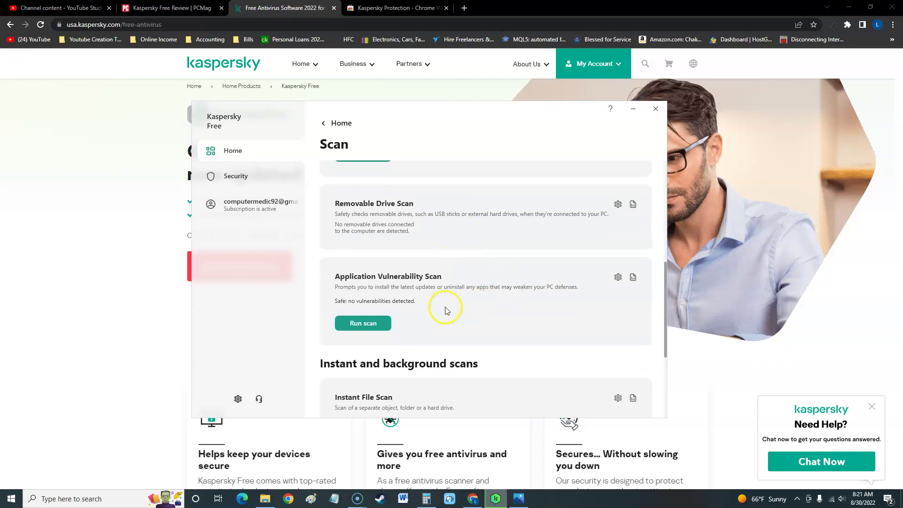
scroll(447, 310, down, 2)
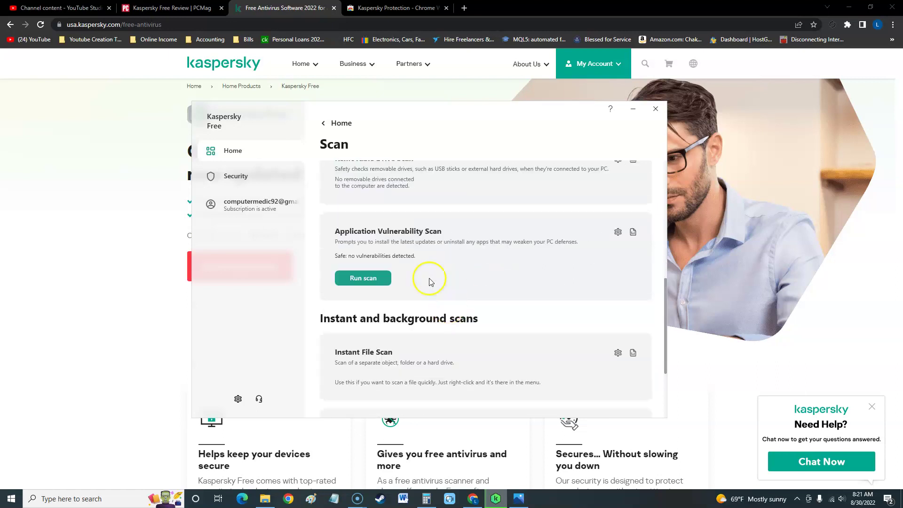
click(369, 275)
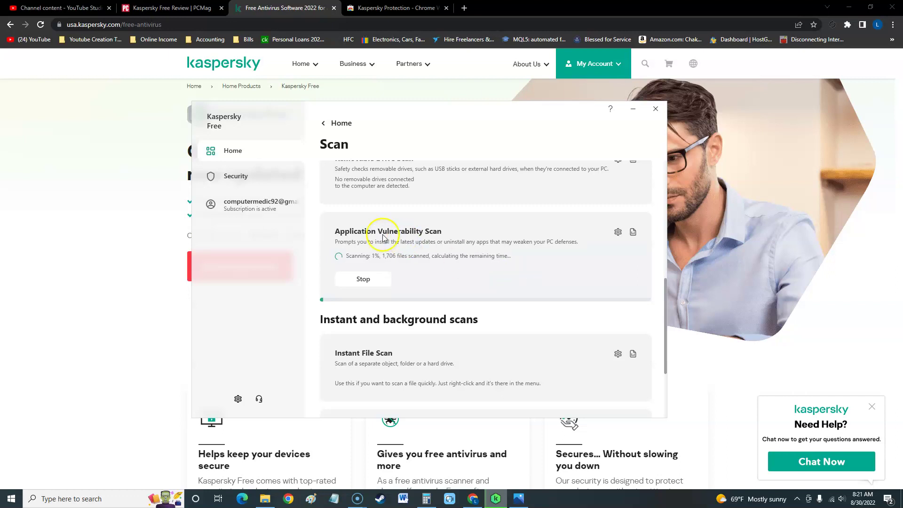
Step: Review both running scans: Full Scan at 1% and Application Vulnerability Scan at 38%
scroll(498, 281, down, 2)
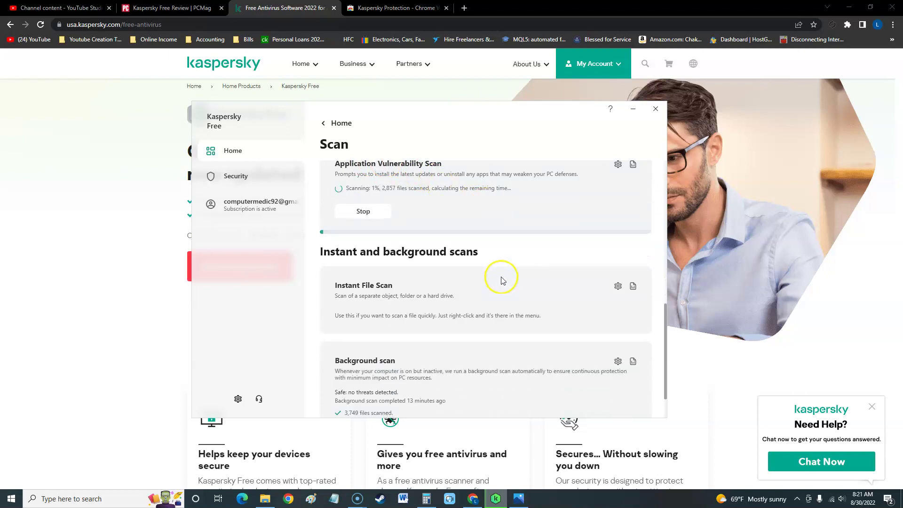
scroll(501, 281, down, 1)
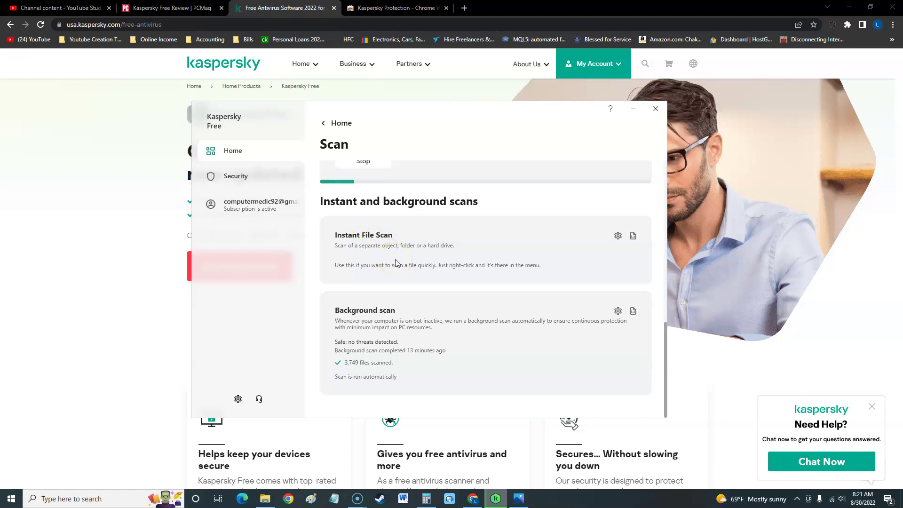
scroll(425, 282, up, 7)
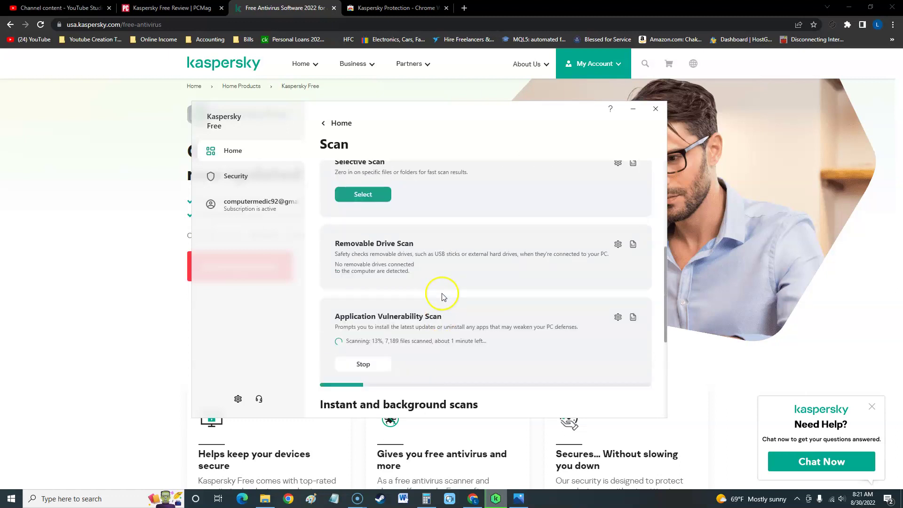
scroll(423, 294, up, 1)
scroll(437, 303, down, 6)
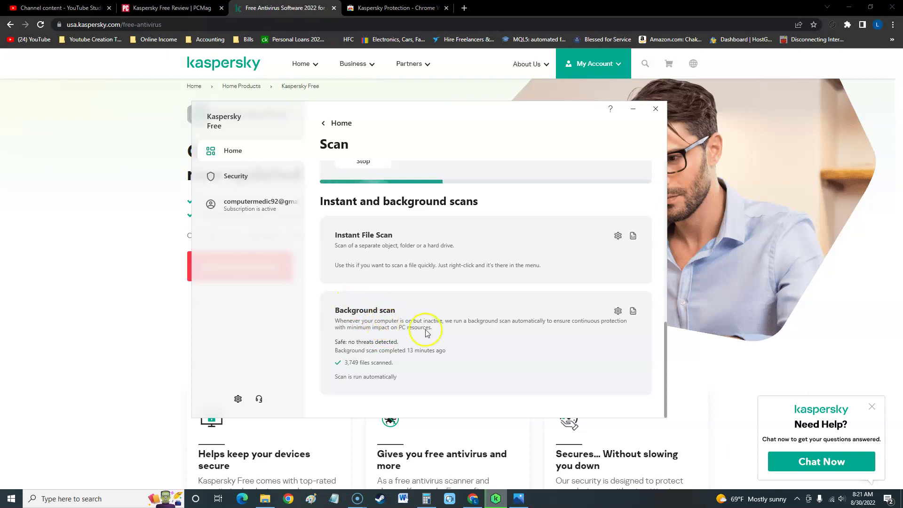
scroll(459, 355, up, 1)
scroll(460, 356, up, 10)
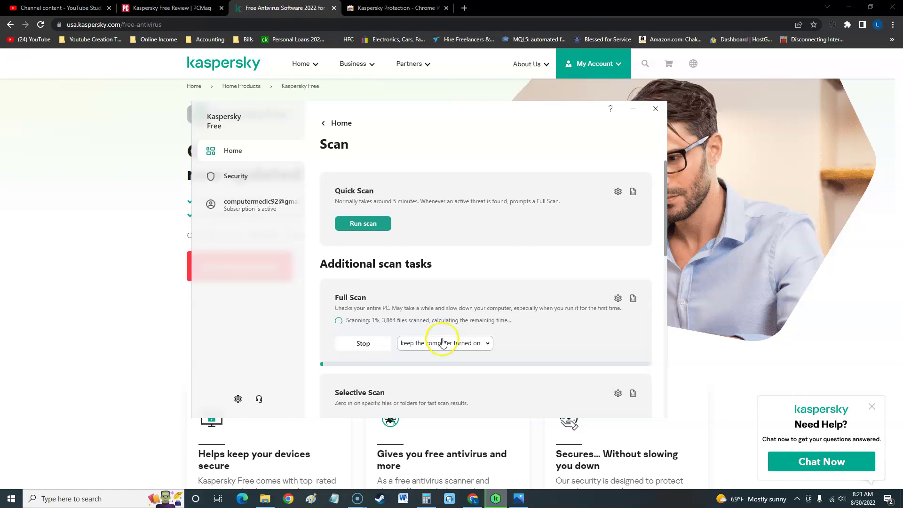
Step: Open Security and its protection component settings: File Anti-Virus, Safe Browsing, Mail Anti-Virus, AMSI
click(211, 177)
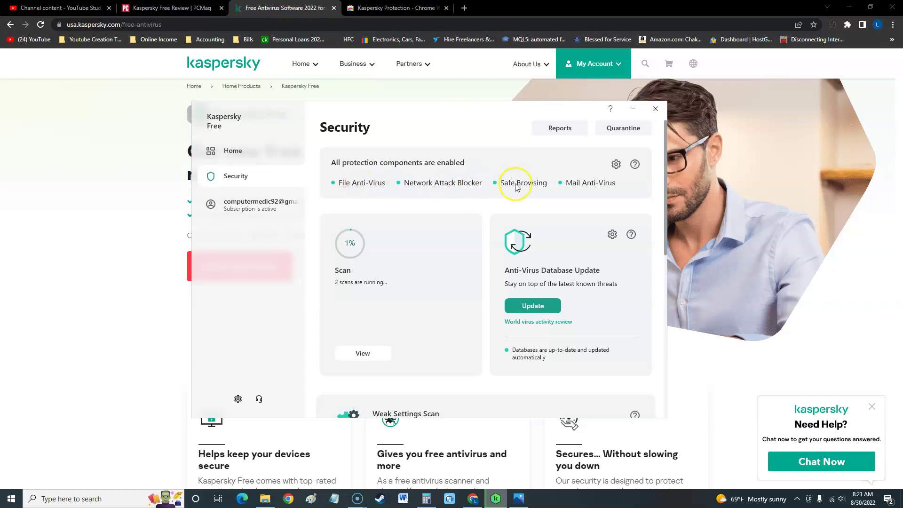
click(615, 164)
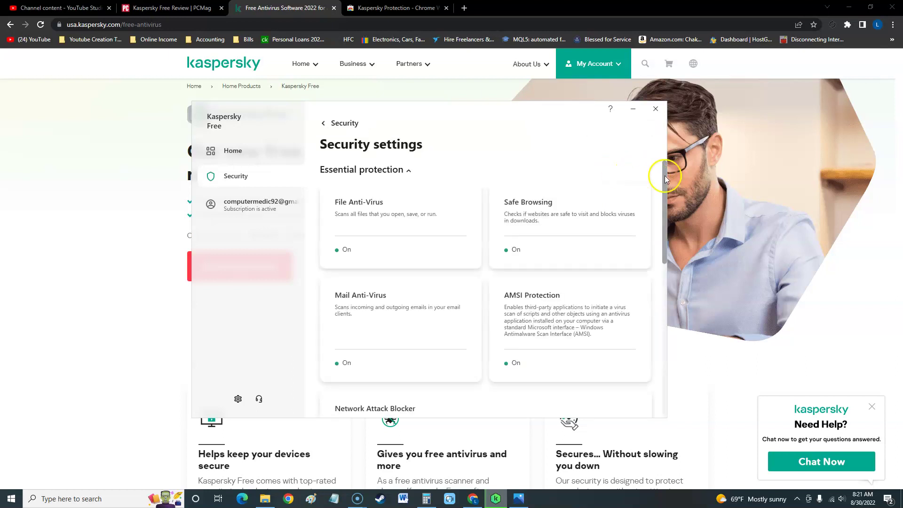
Step: Look through the Network settings page, then return to the Security settings list
drag(664, 176, 665, 165)
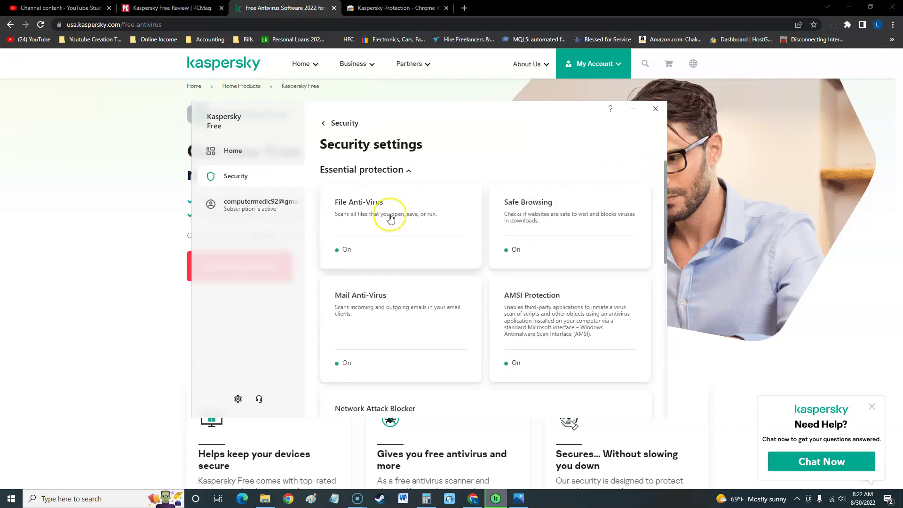
scroll(528, 262, down, 5)
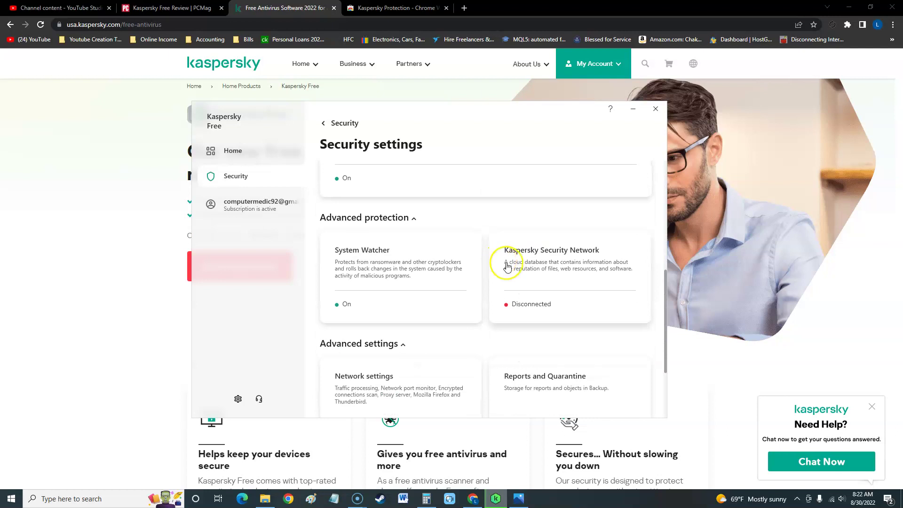
scroll(567, 283, down, 2)
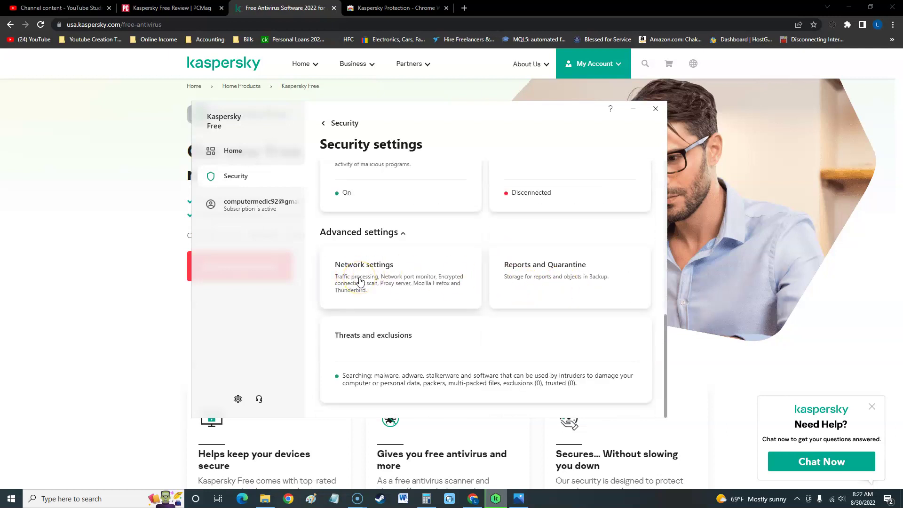
click(363, 281)
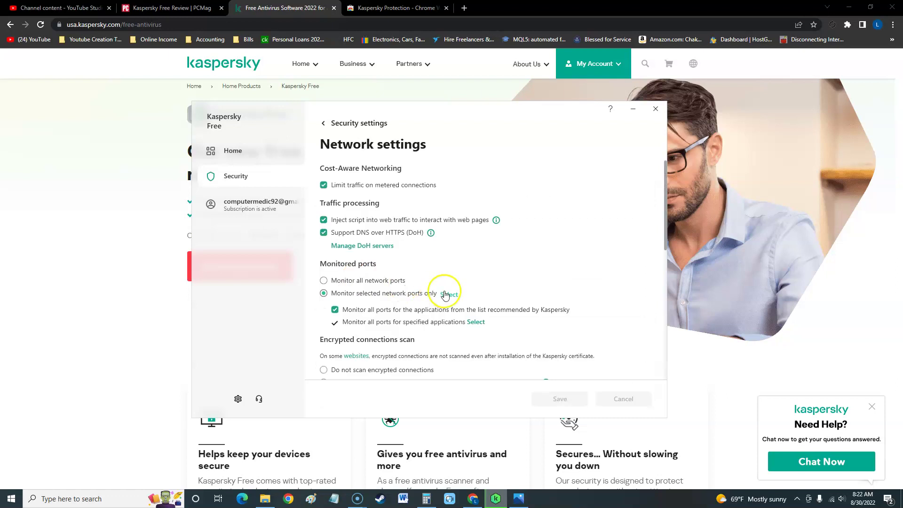
click(322, 124)
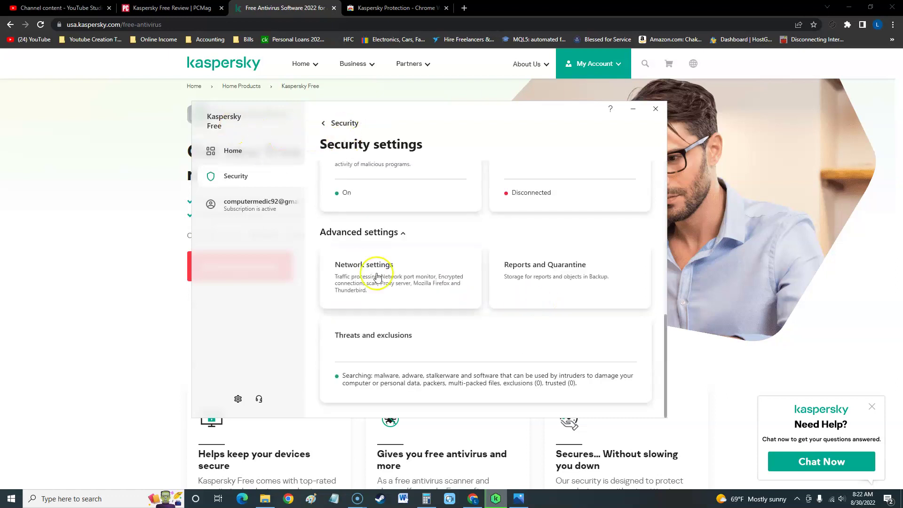
click(422, 285)
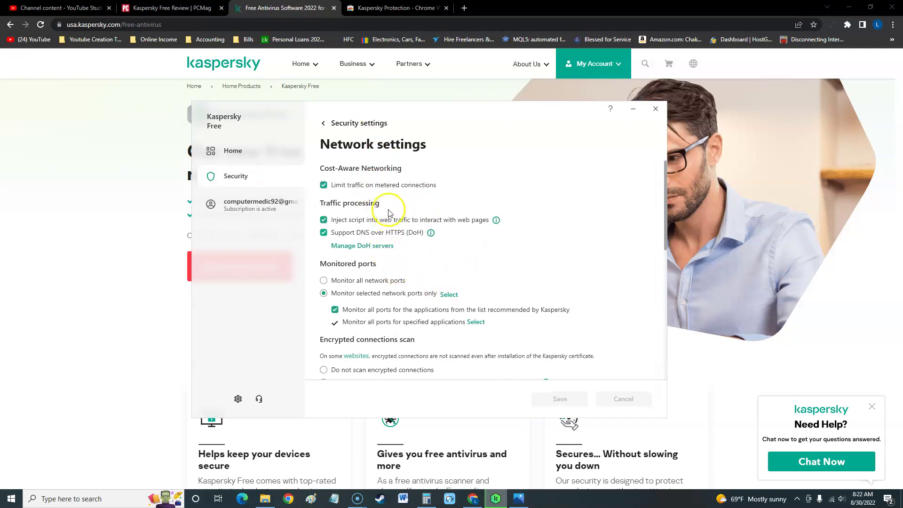
scroll(390, 216, down, 1)
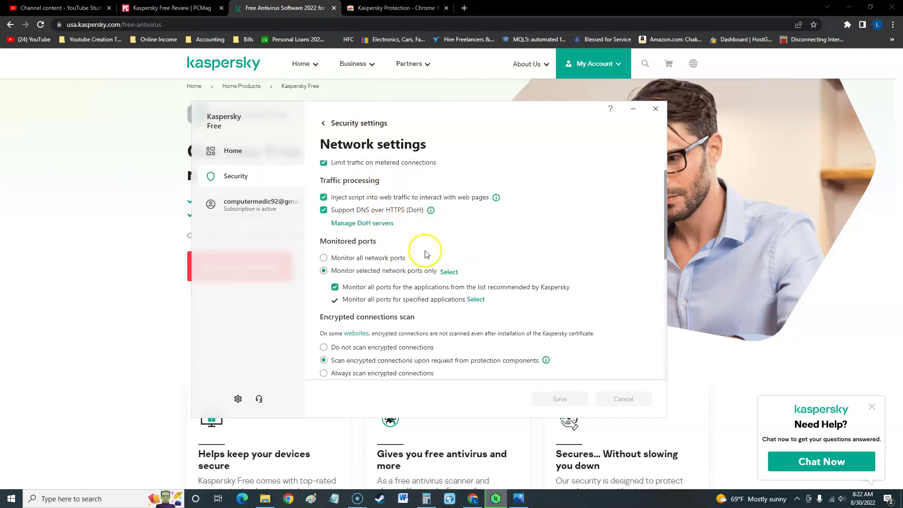
scroll(426, 255, down, 6)
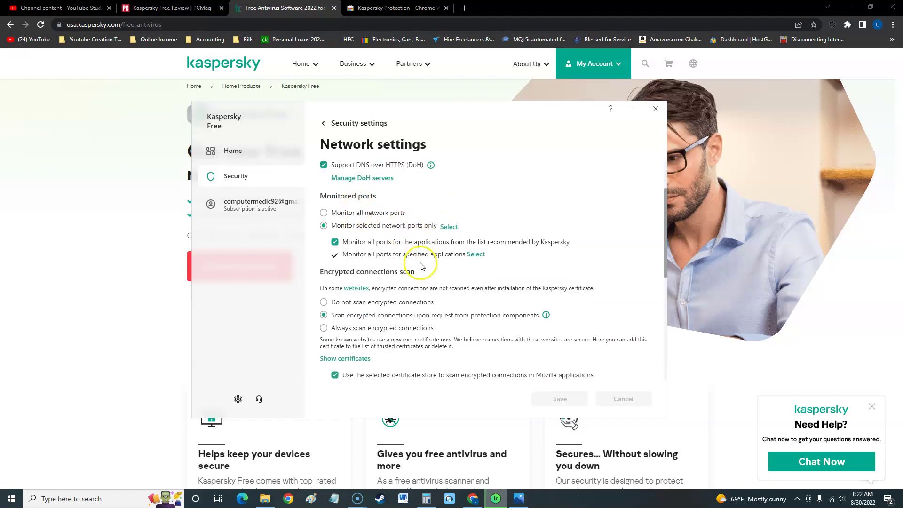
scroll(432, 276, down, 3)
scroll(444, 279, up, 10)
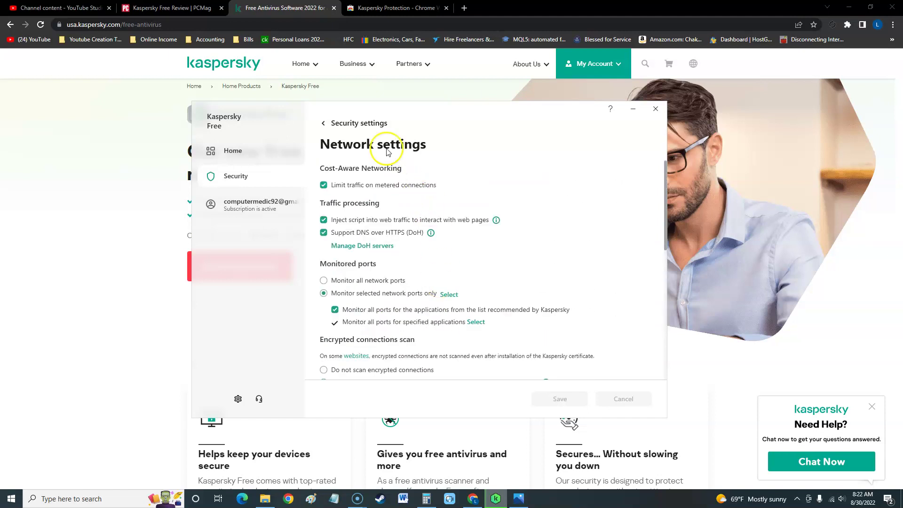
click(372, 124)
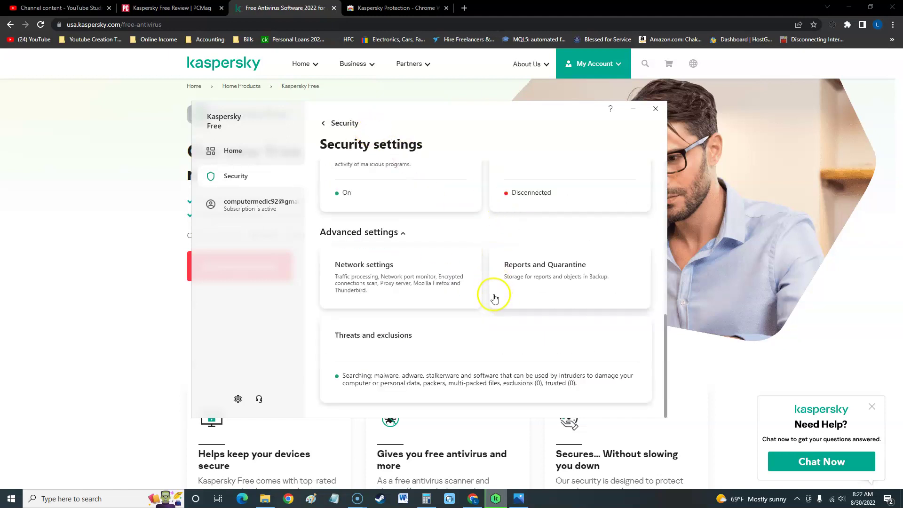
scroll(511, 339, up, 10)
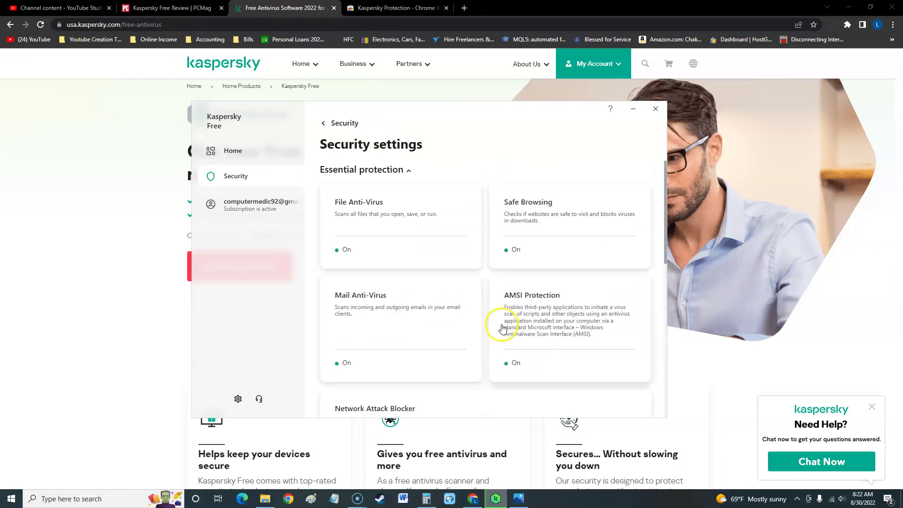
Step: Leave the Kaspersky full scan running and bring test explained.png to the front in Photos
click(277, 155)
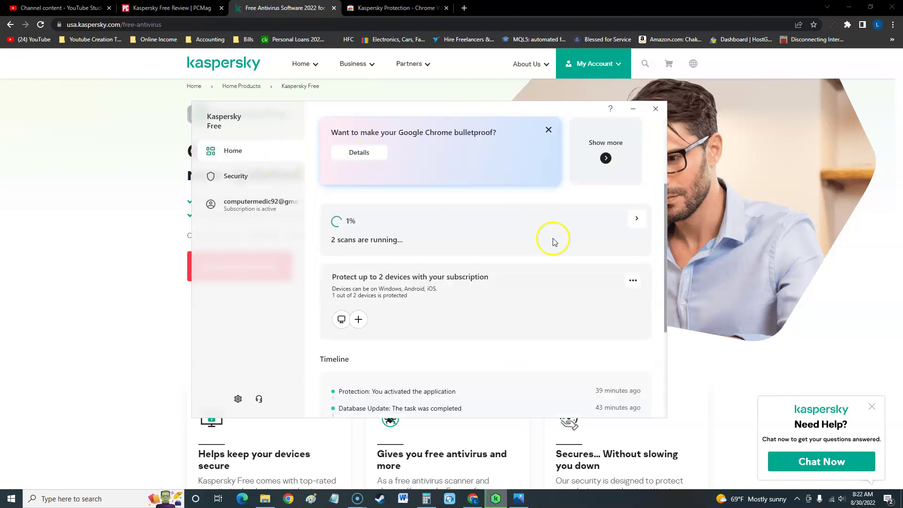
drag(482, 121, 468, 118)
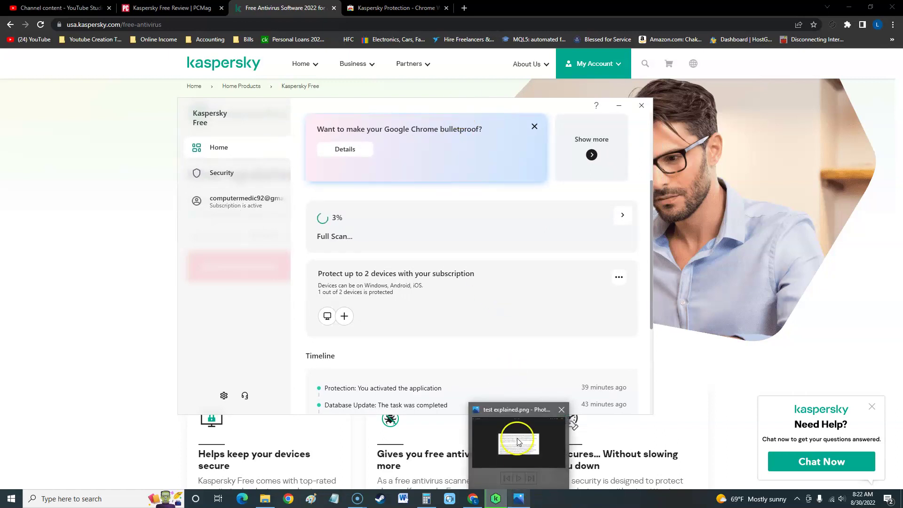
click(521, 501)
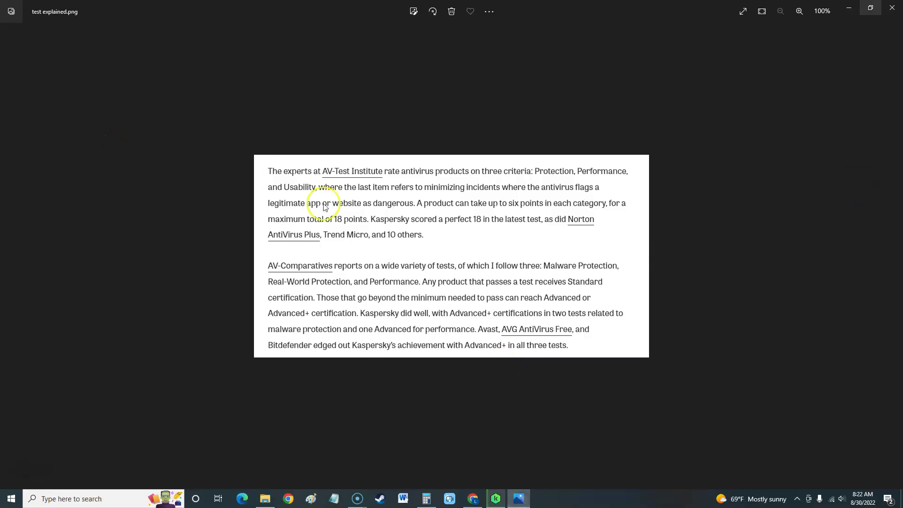
Step: Step back three images to proscons.png, which lists Kaspersky's pros and cons
click(11, 254)
click(10, 252)
click(13, 256)
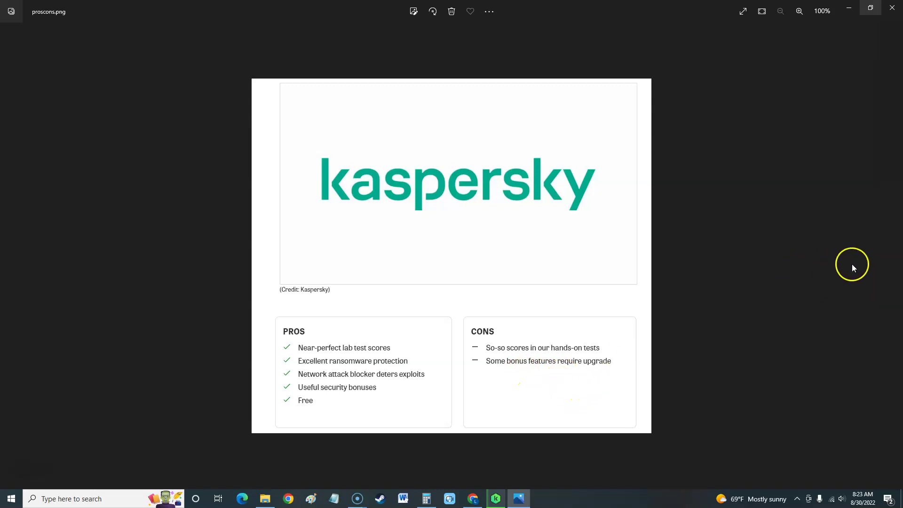
Step: Advance to specs.png, the Kaspersky Free specs table
click(890, 256)
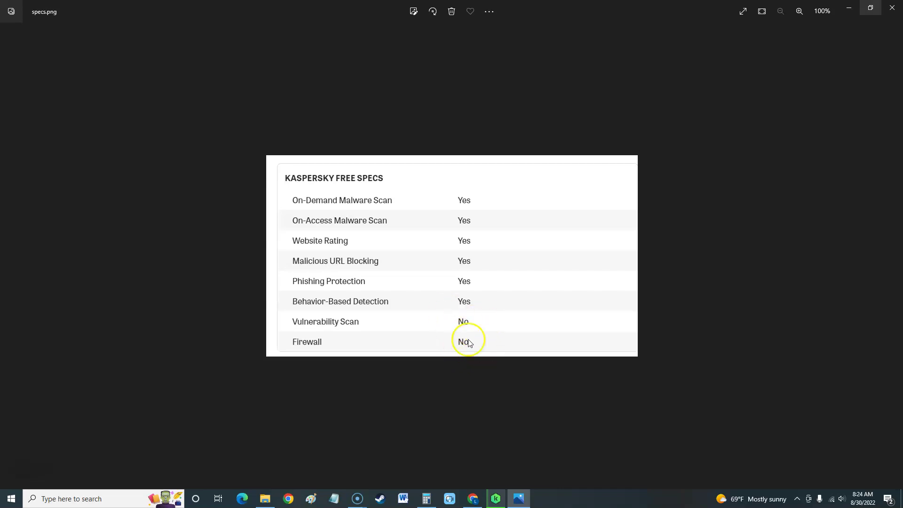
Step: Advance past test chart.png to test explained.png, which covers AV-Test and AV-Comparatives scoring
click(889, 257)
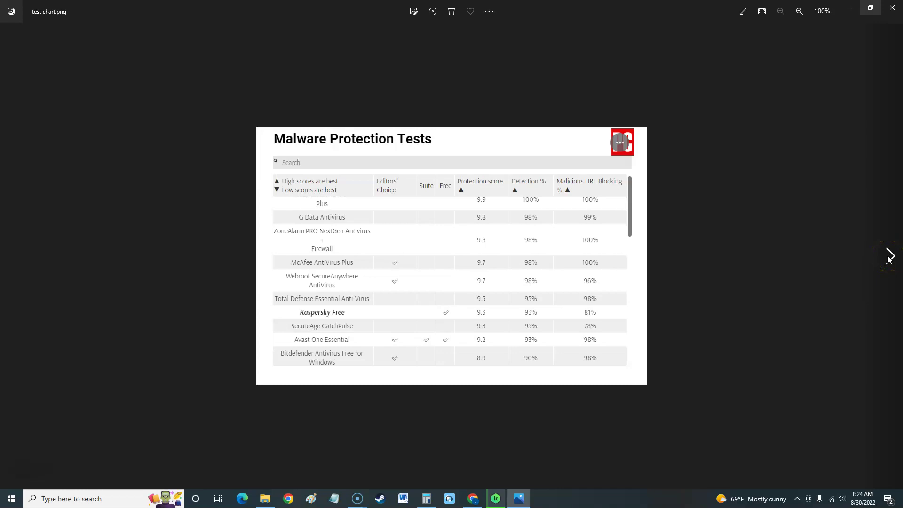
click(889, 256)
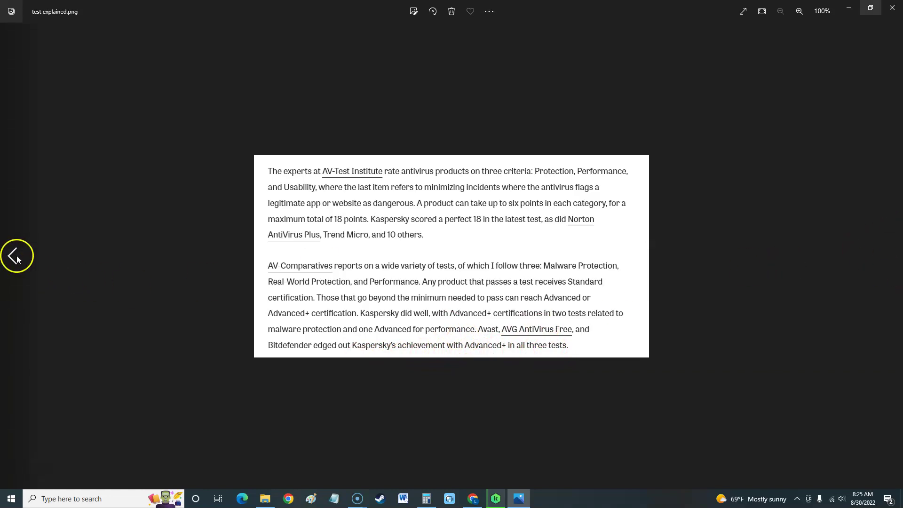
Step: Return to test chart.png, where Kaspersky Free scores 9.3, 93% detection and 81% URL blocking
click(15, 256)
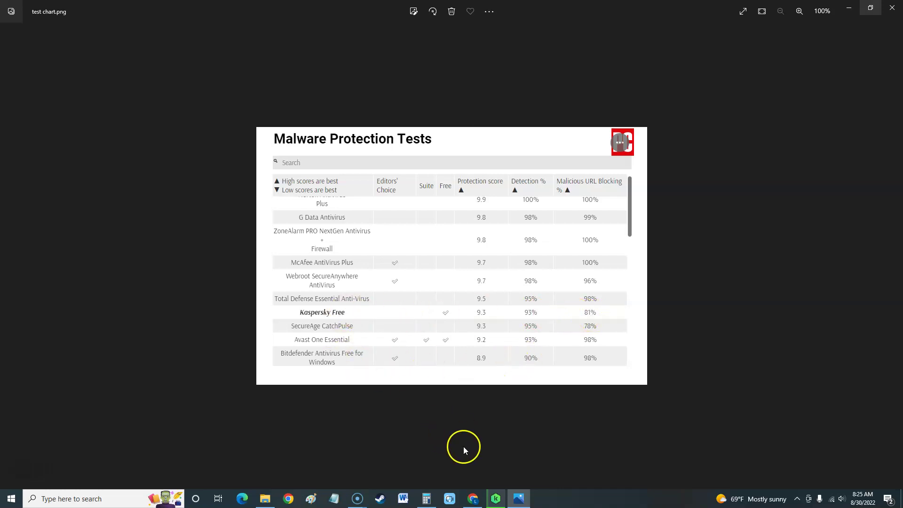
Step: Switch between Kaspersky Free's Home page and the Photos chart, checking the Full Scan progress
click(495, 499)
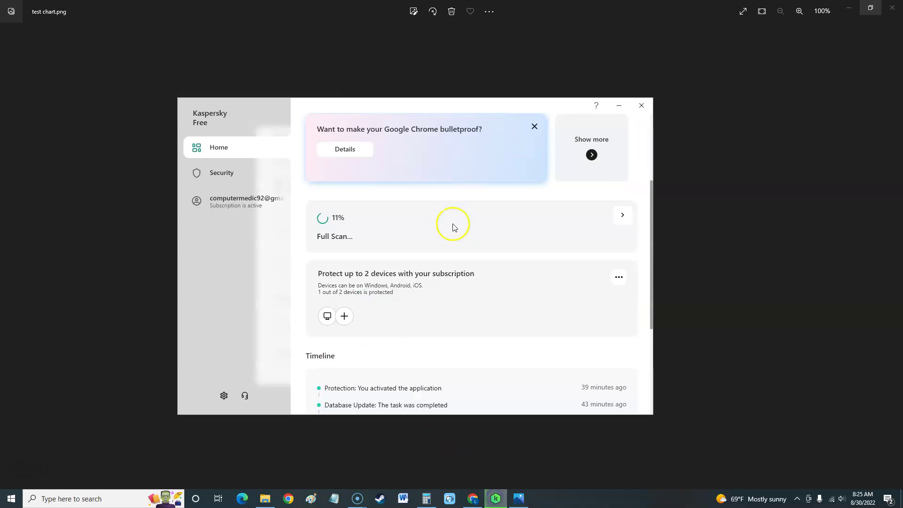
scroll(560, 316, up, 3)
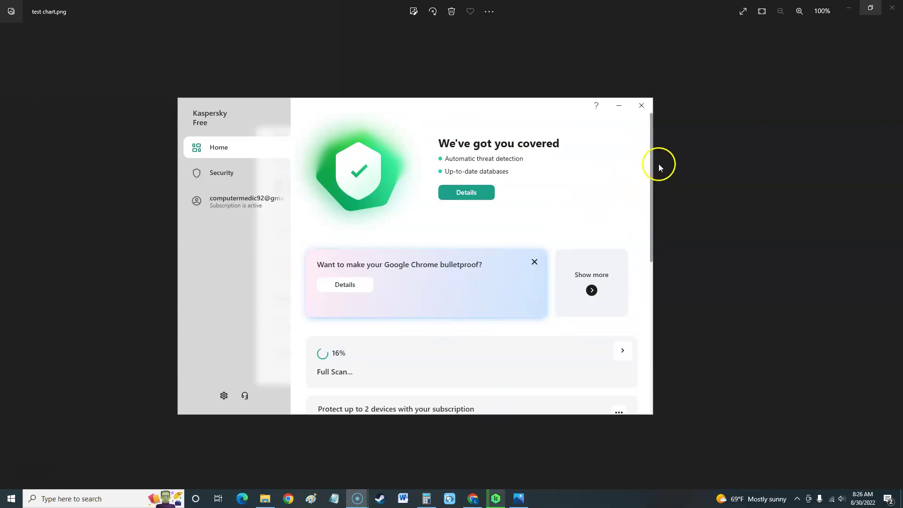
mouse_move(650, 157)
mouse_down()
mouse_move(642, 213)
mouse_move(650, 303)
mouse_move(651, 161)
mouse_up()
click(522, 498)
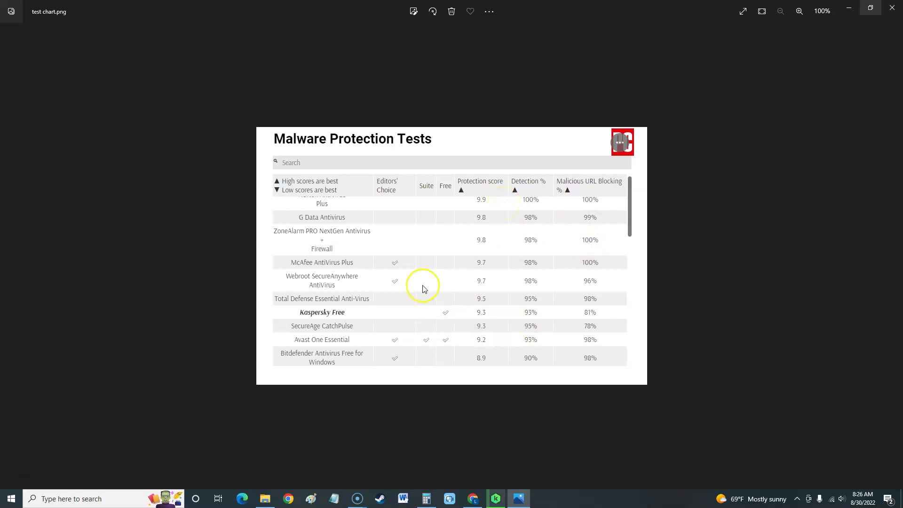
click(497, 498)
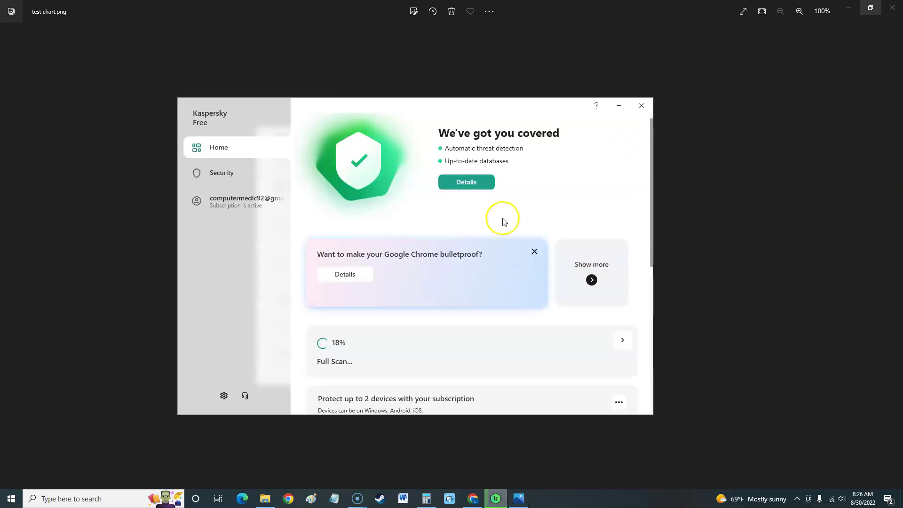
drag(650, 135, 654, 114)
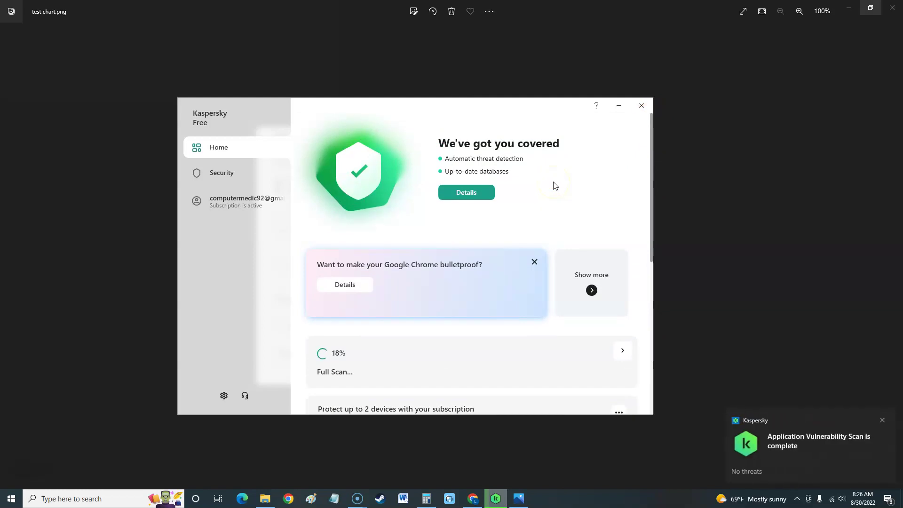
click(516, 498)
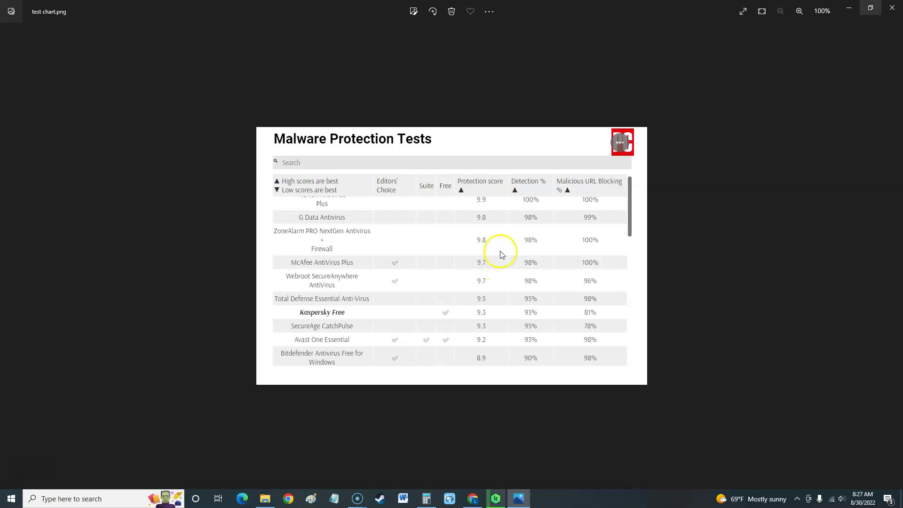
click(496, 498)
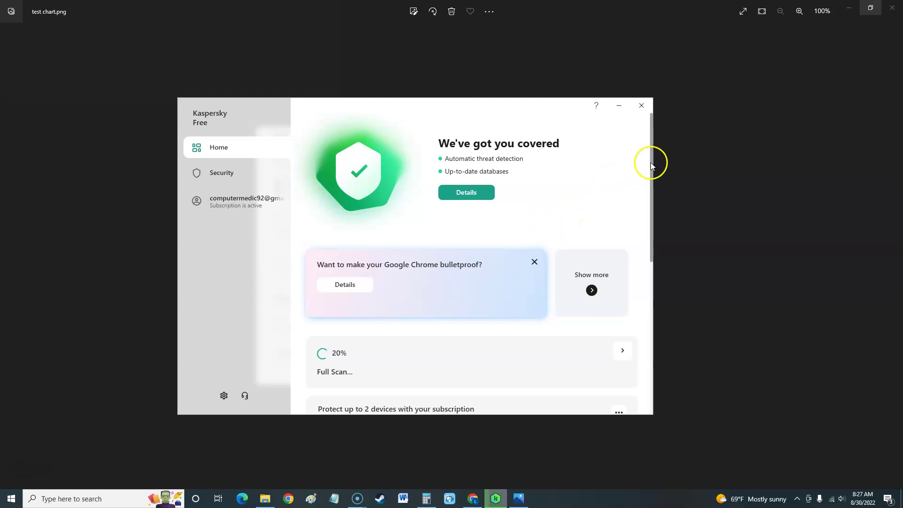
drag(651, 163, 630, 145)
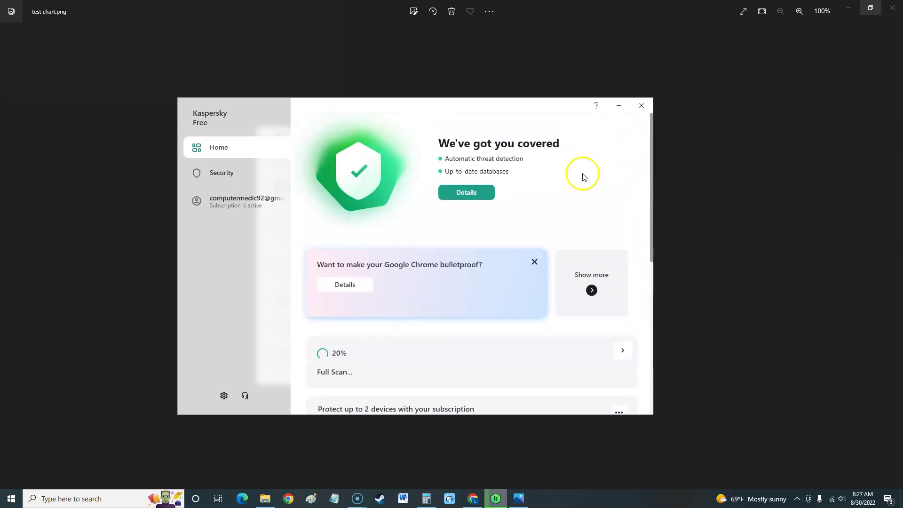